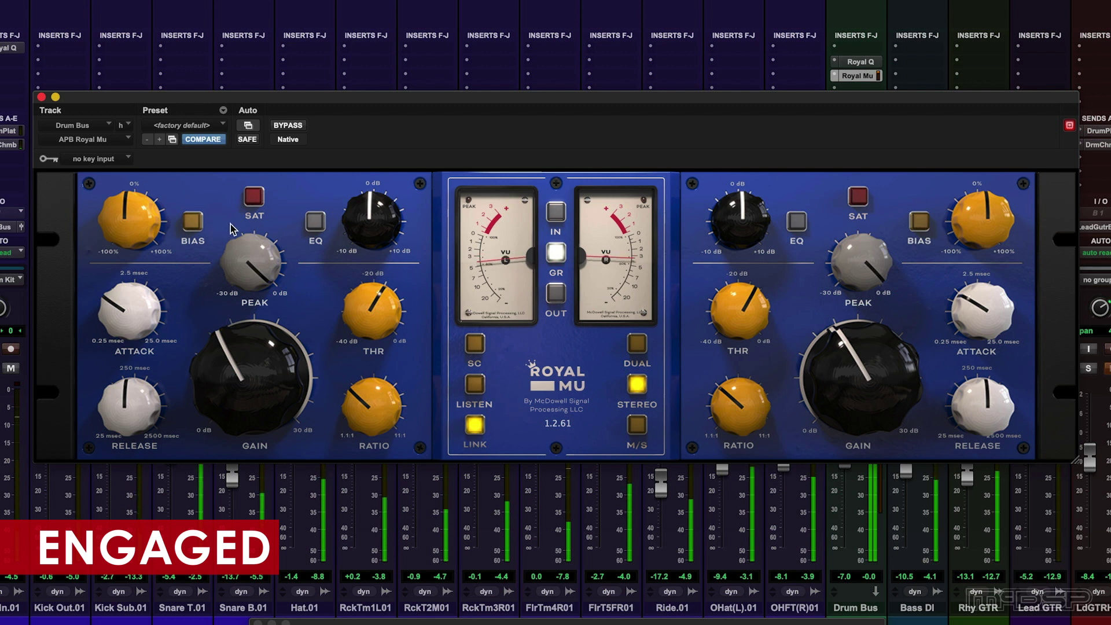
- Boost the drum bus EQ to about 2.8 dB and enable saturation with a lower peak level, comparing against bypass
drag(365, 200, 365, 195)
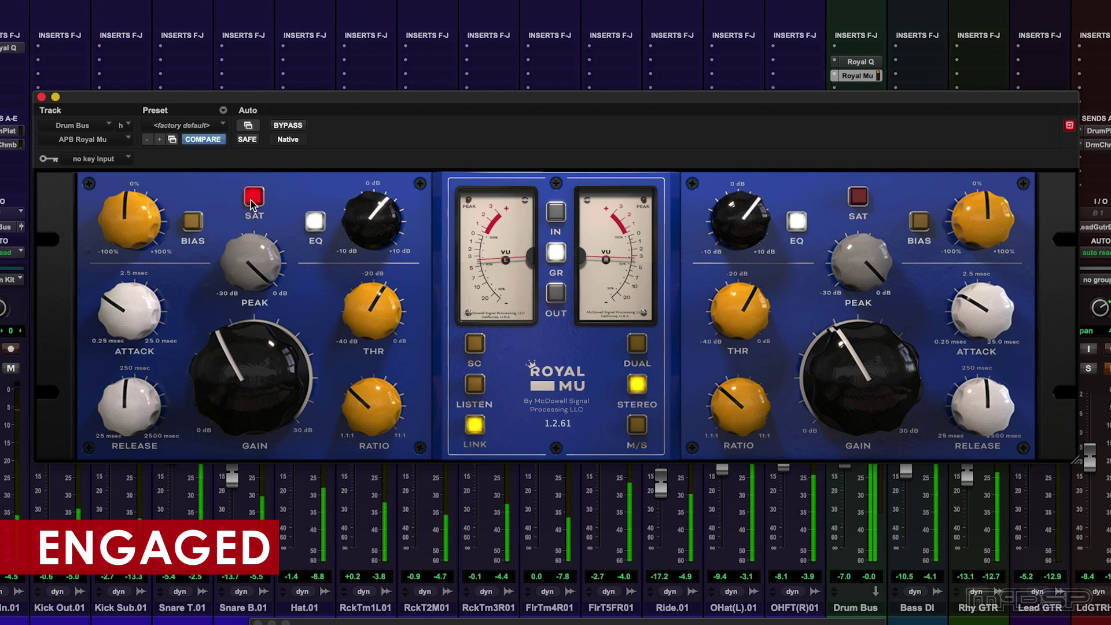
drag(242, 254, 242, 292)
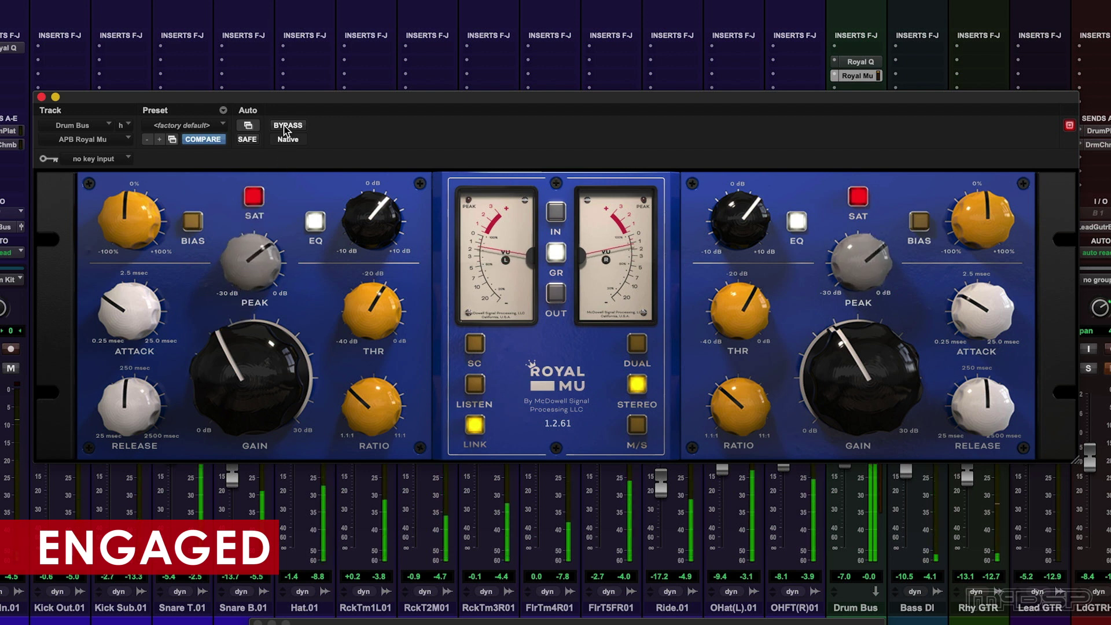
click(287, 126)
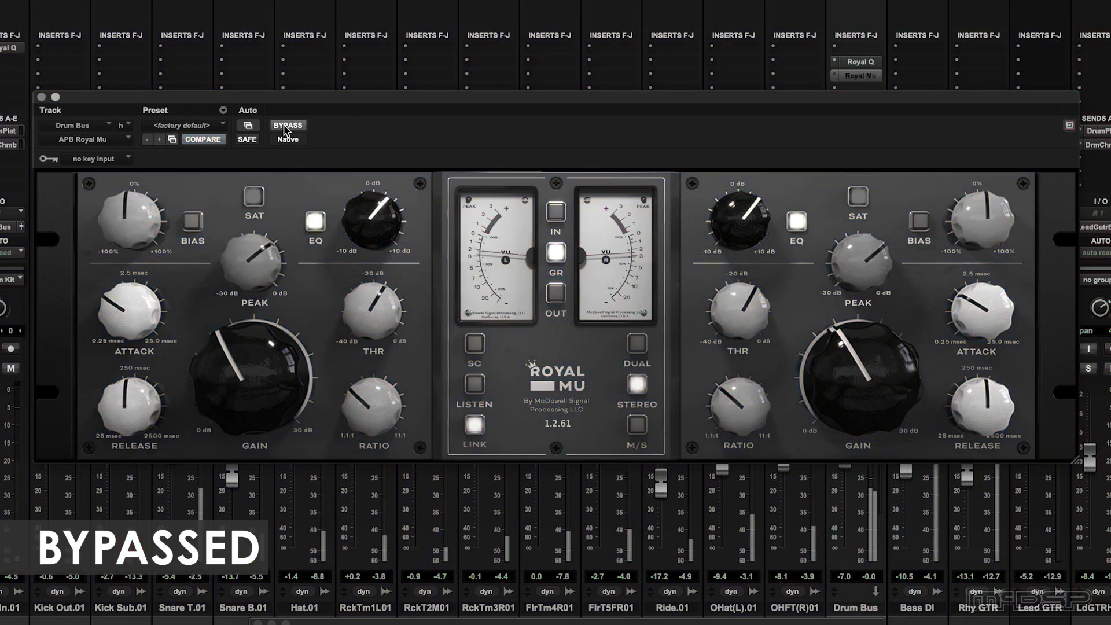
click(287, 126)
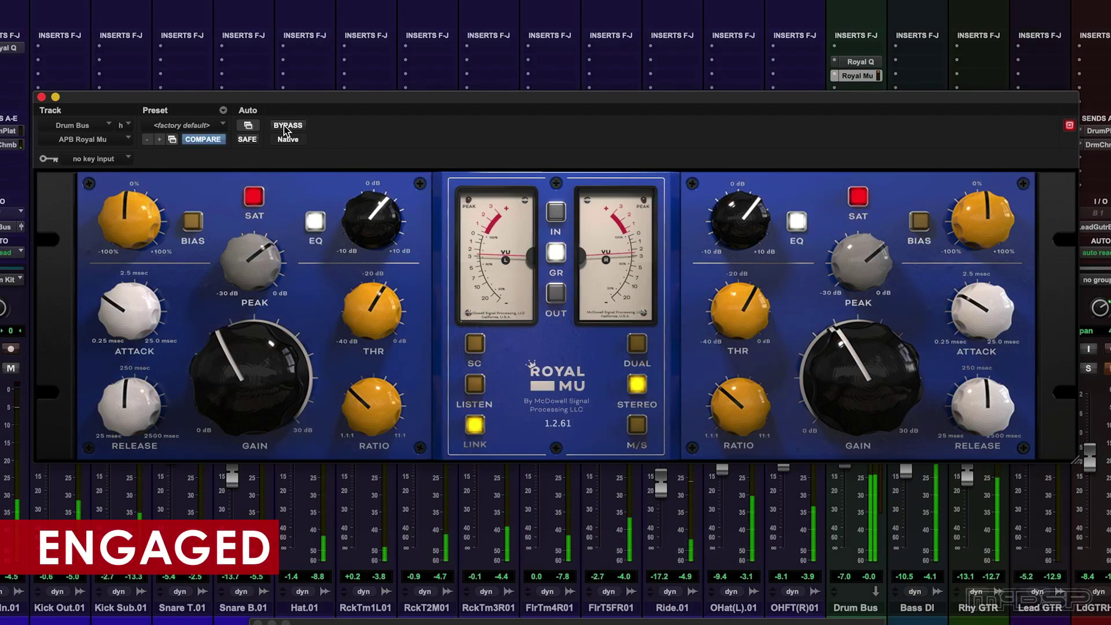
- Enable bias on the drum bus compressor and turn it well into the negative range
click(191, 222)
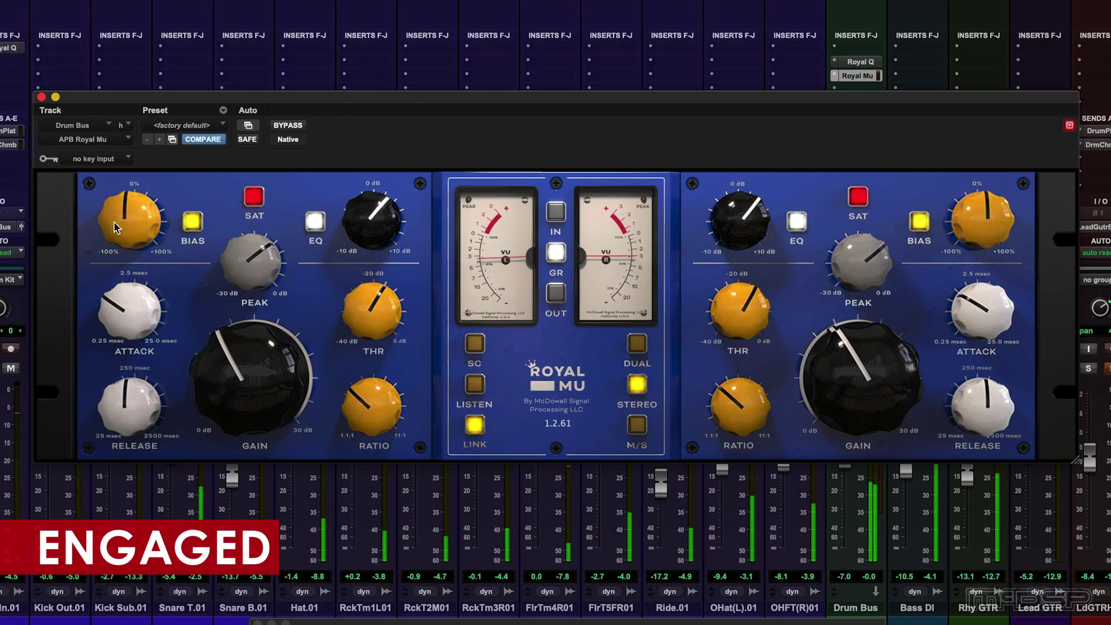
drag(115, 232, 164, 304)
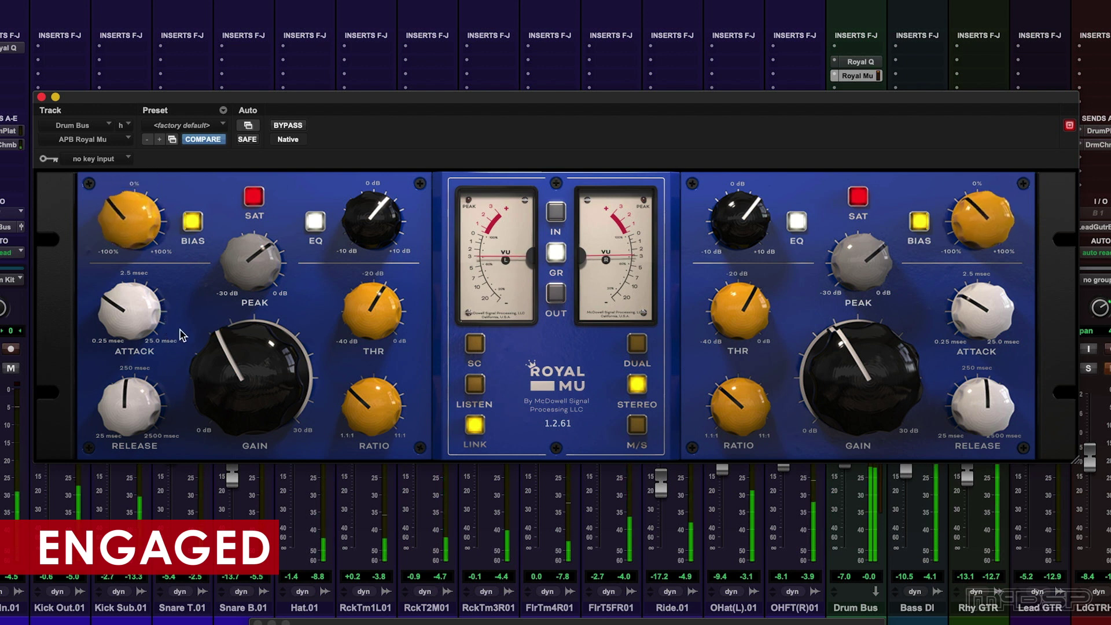
- Raise the drum bus compressor's gain slightly and make its attack slightly faster
drag(223, 397, 224, 391)
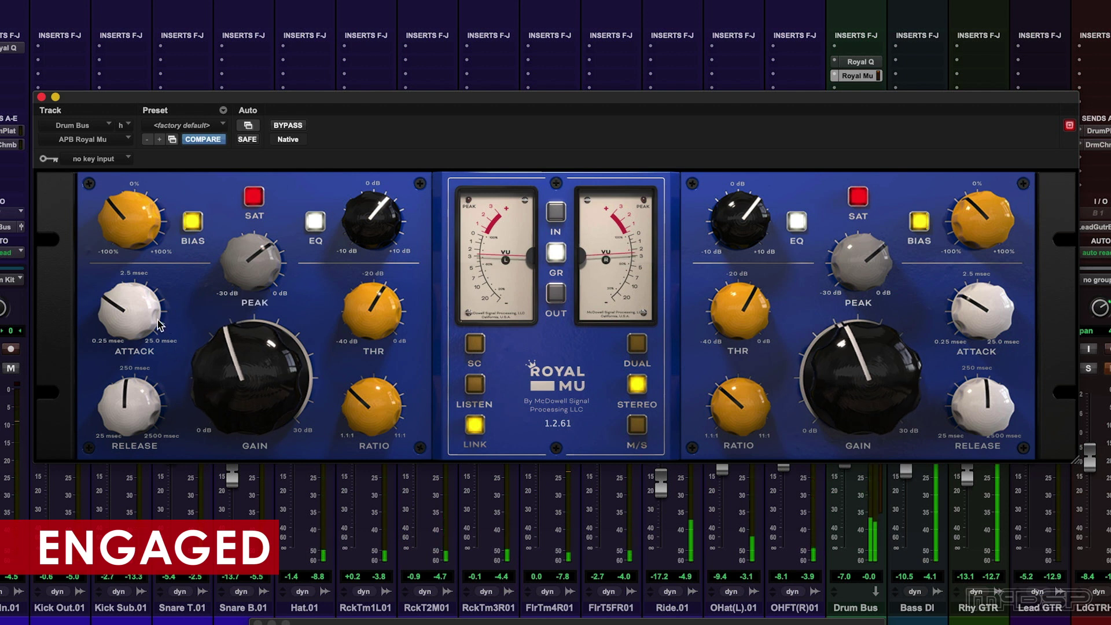
drag(110, 313, 110, 326)
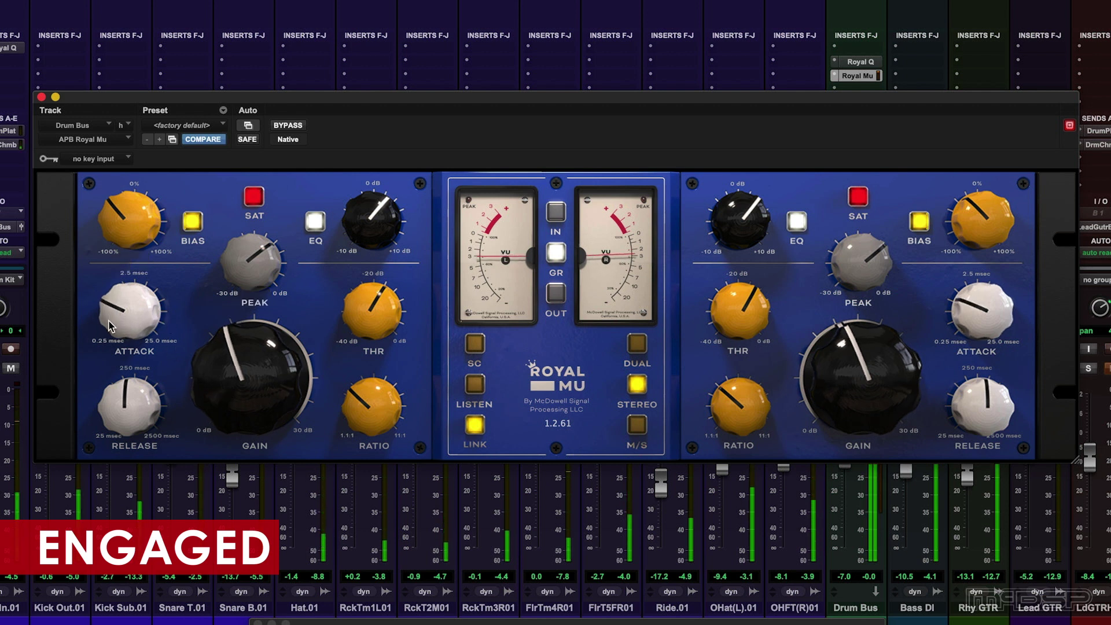
click(355, 223)
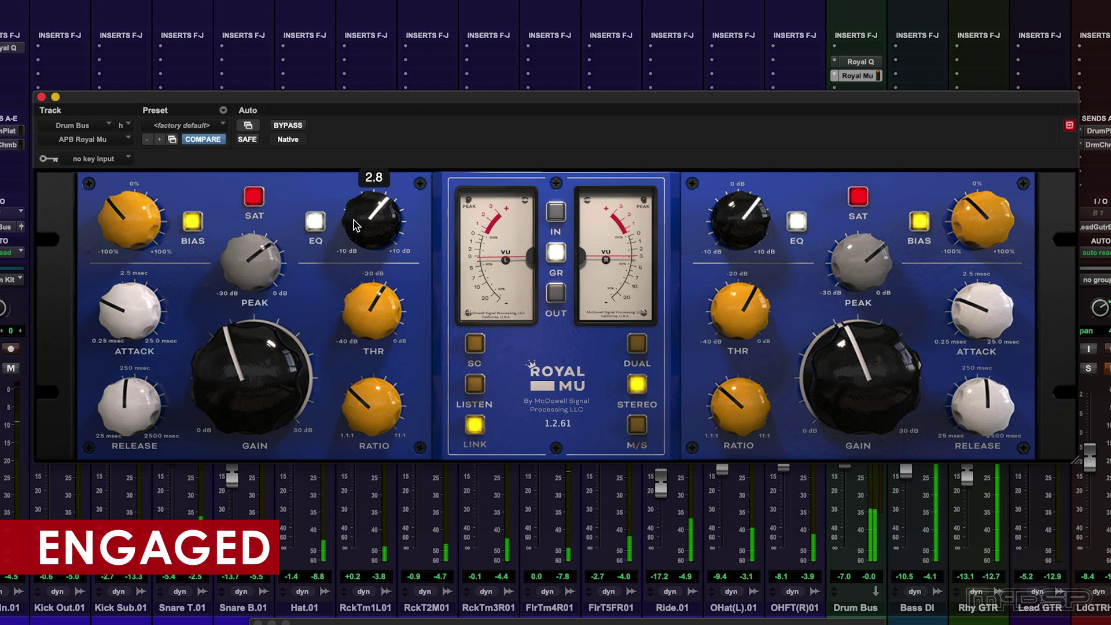
- Compare the drum bus sound with the compressor bypassed and engaged
click(288, 127)
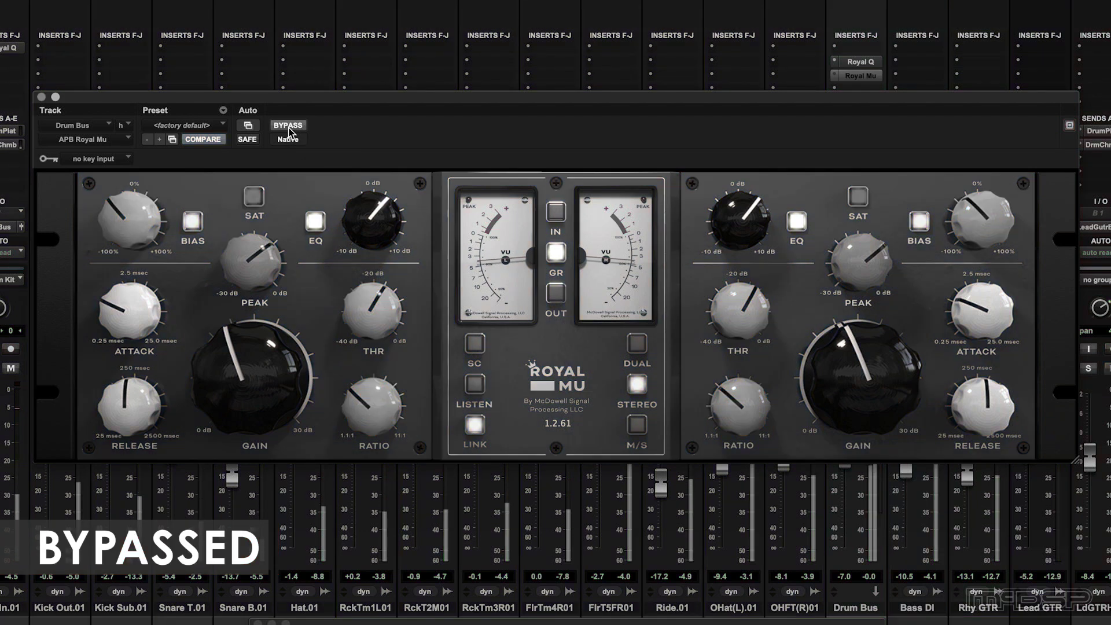
click(289, 127)
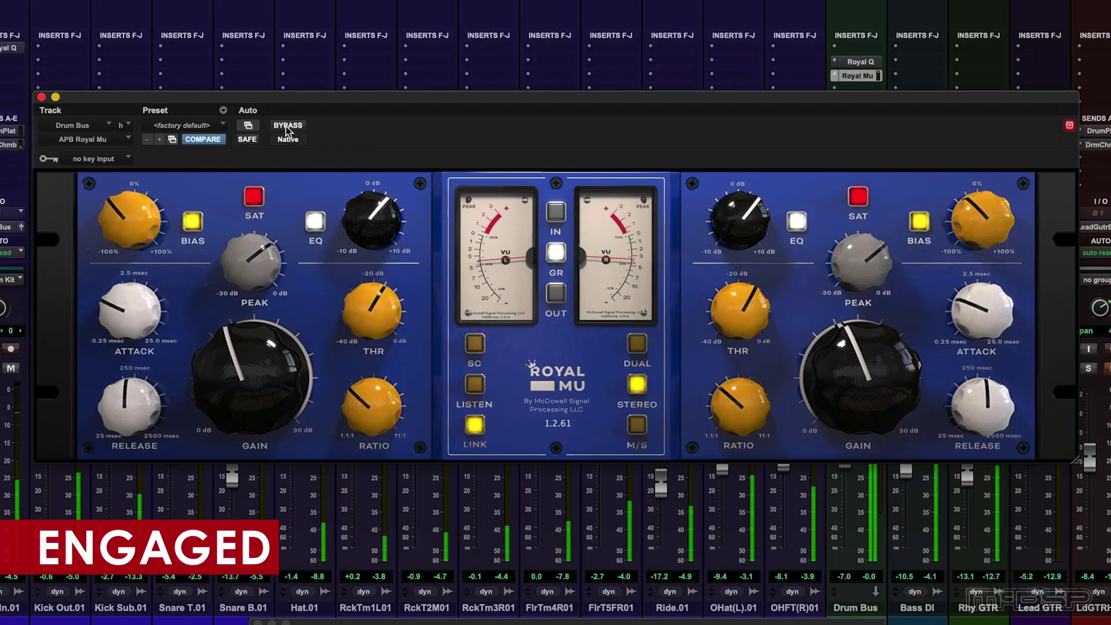
click(287, 127)
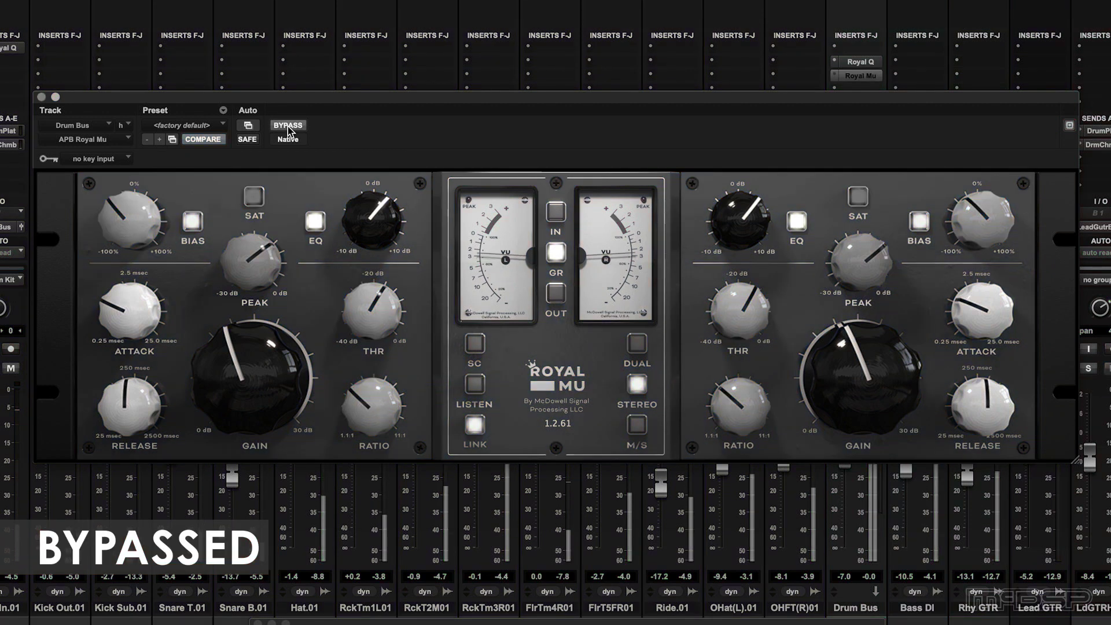
click(288, 126)
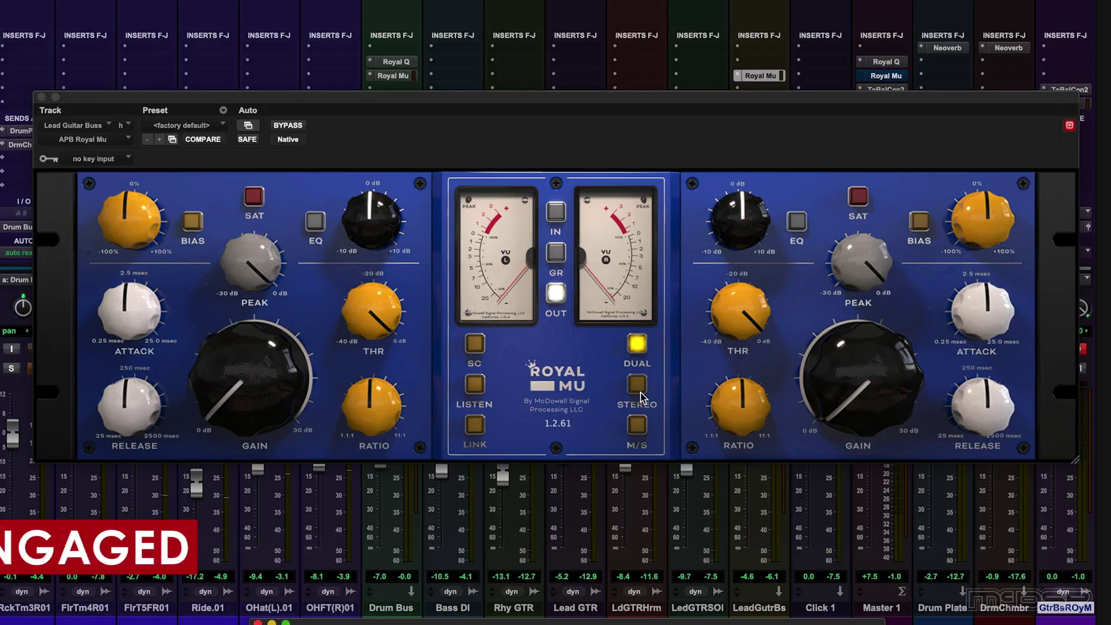
- Set the lead guitar bus compressor to linked stereo mode with its meters showing gain reduction
click(638, 387)
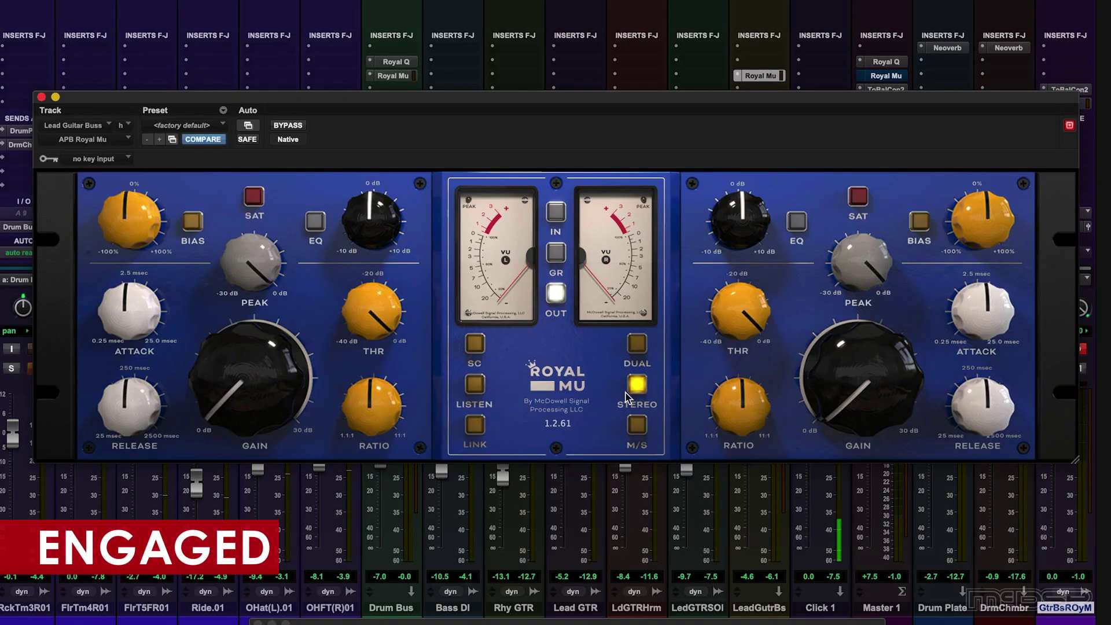
click(475, 425)
click(556, 253)
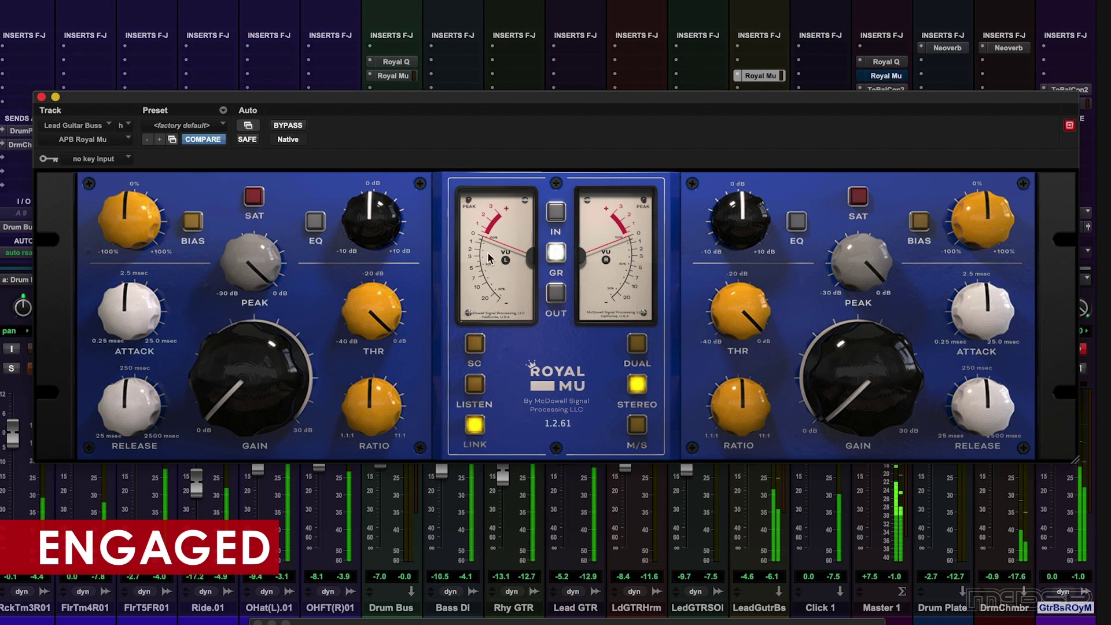
- Set the lead guitar bus compressor's threshold to -36.0 dB and raise its gain past the midpoint
drag(224, 375, 226, 302)
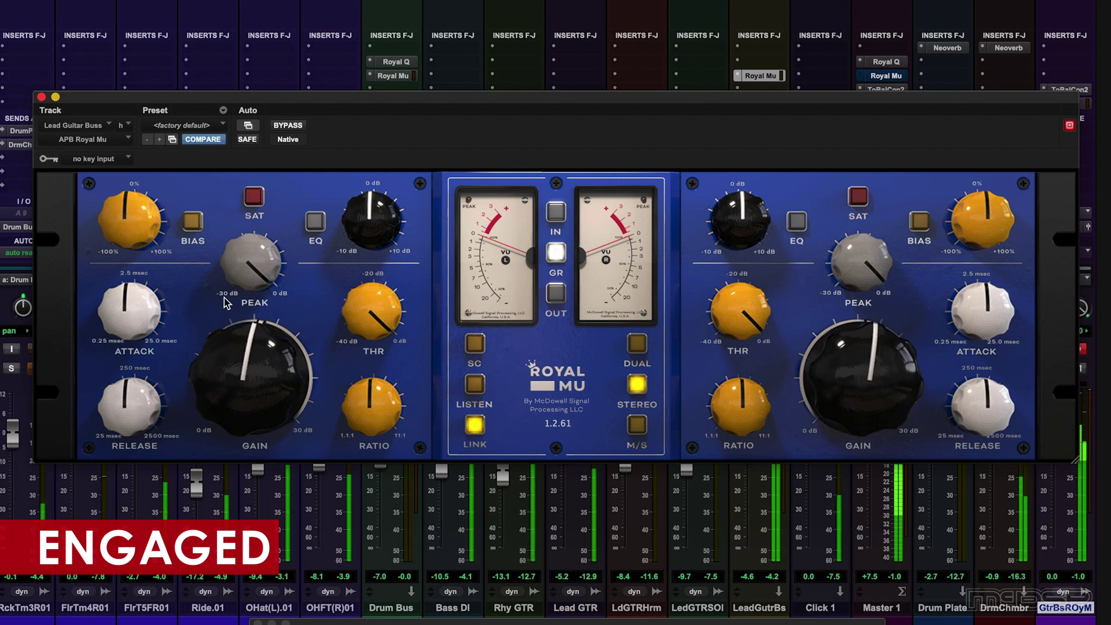
drag(356, 307, 385, 504)
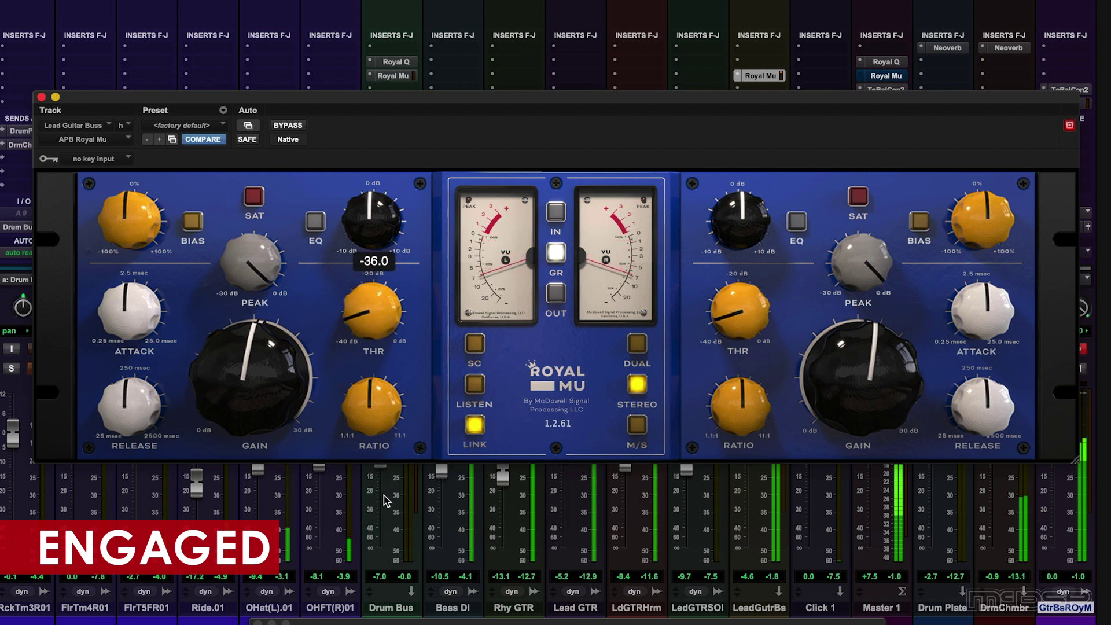
drag(218, 382, 224, 368)
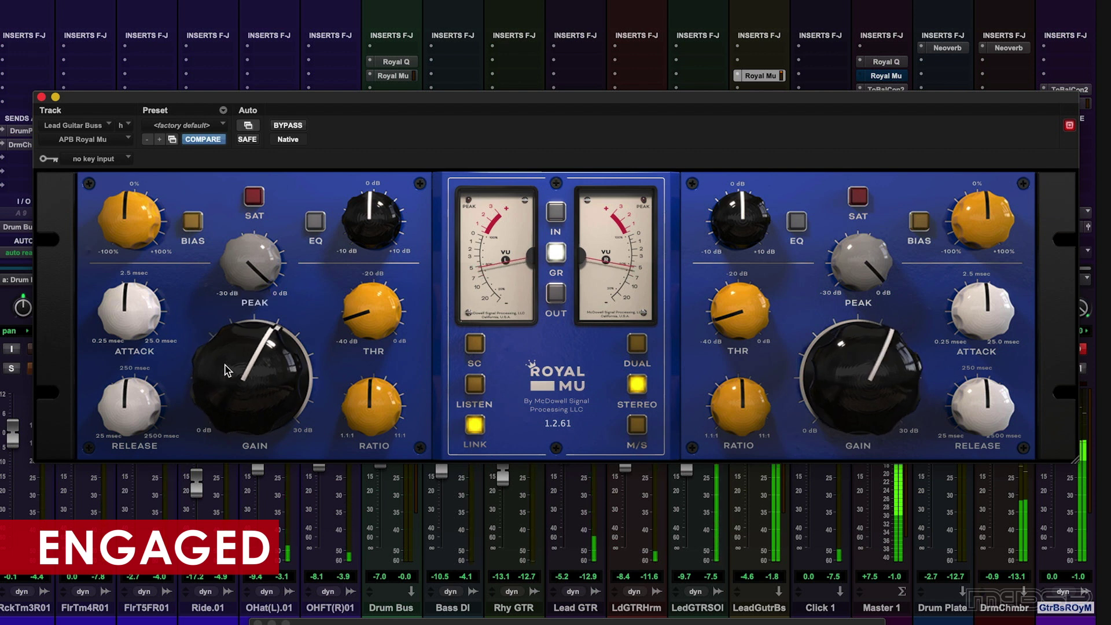
- Shorten the lead guitar bus attack to 0.25 msec and lower the peak level, comparing against bypass
drag(128, 308, 148, 446)
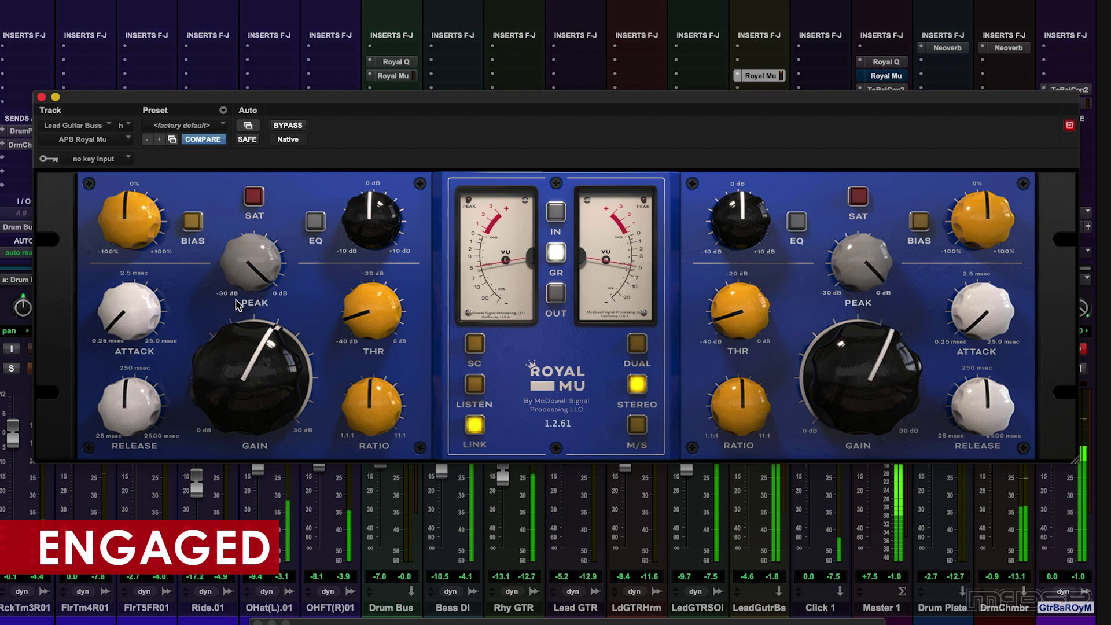
drag(242, 268, 240, 332)
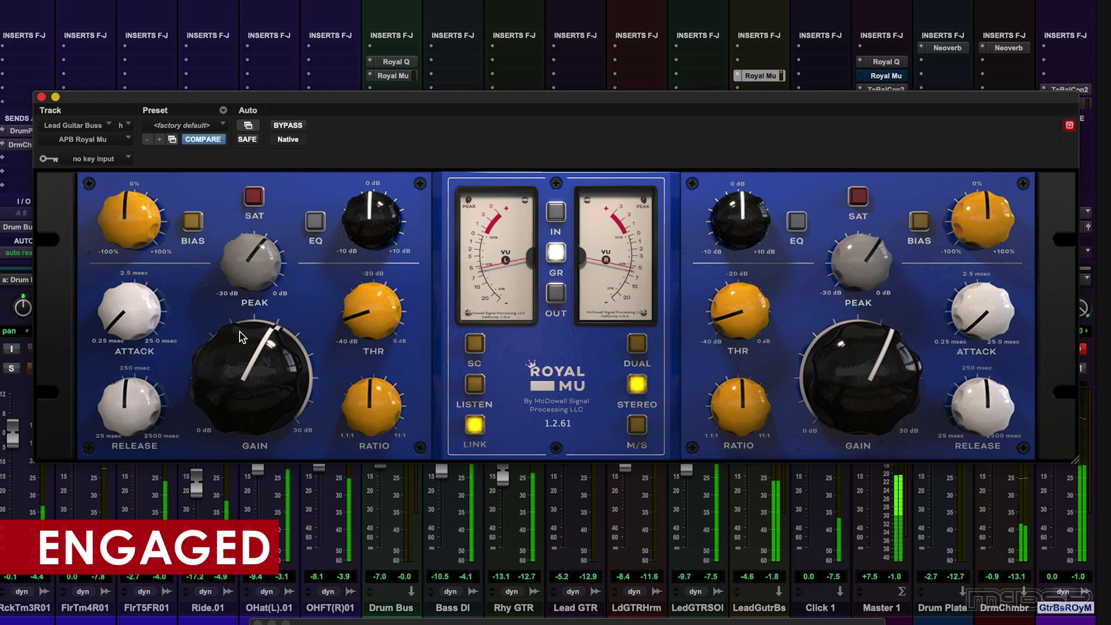
click(286, 126)
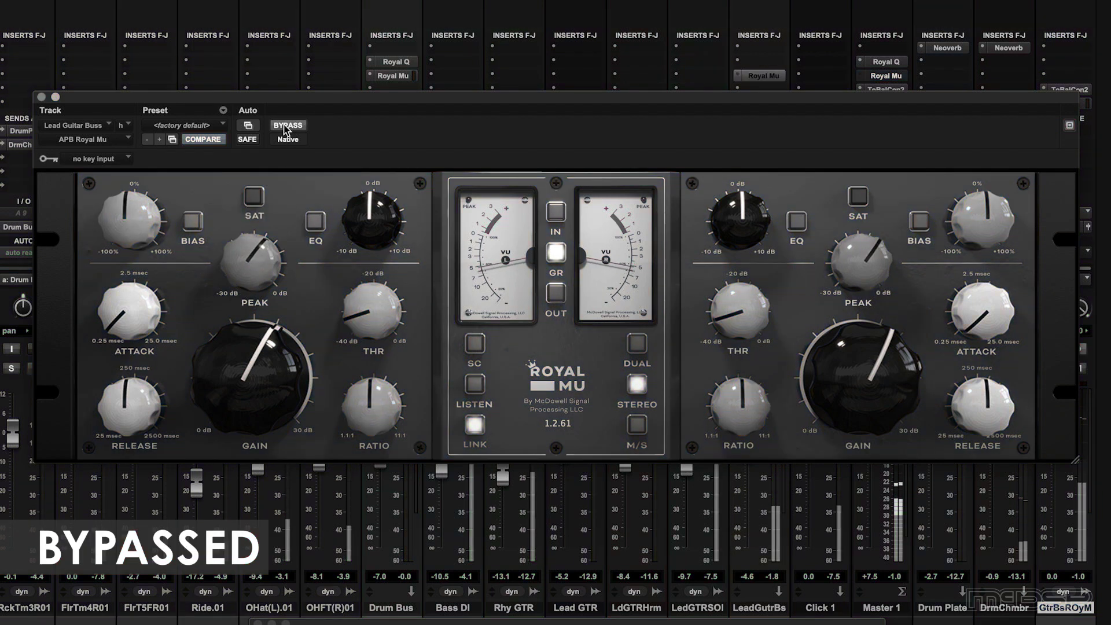
click(286, 126)
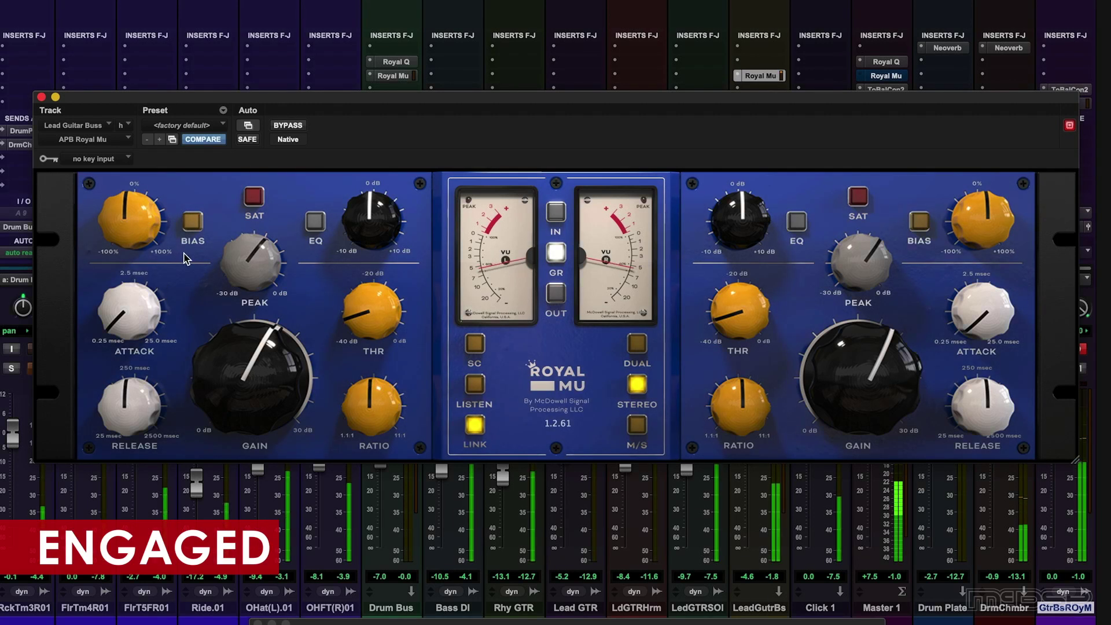
- Enable saturation and bias on the lead guitar bus compressor, turning the bias well into the positive range
click(251, 199)
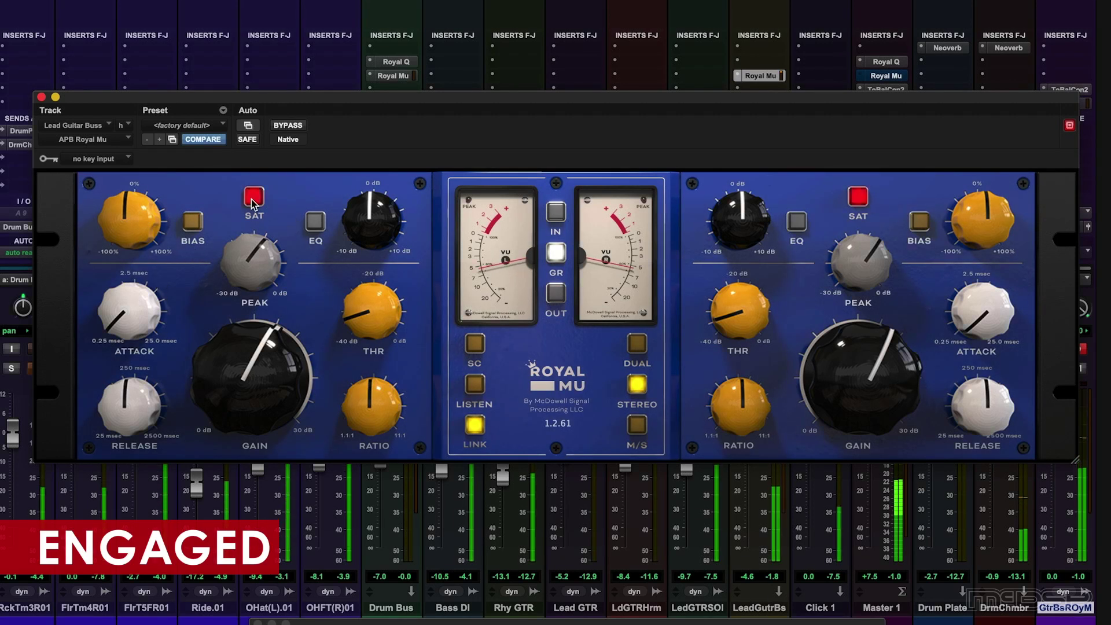
click(190, 224)
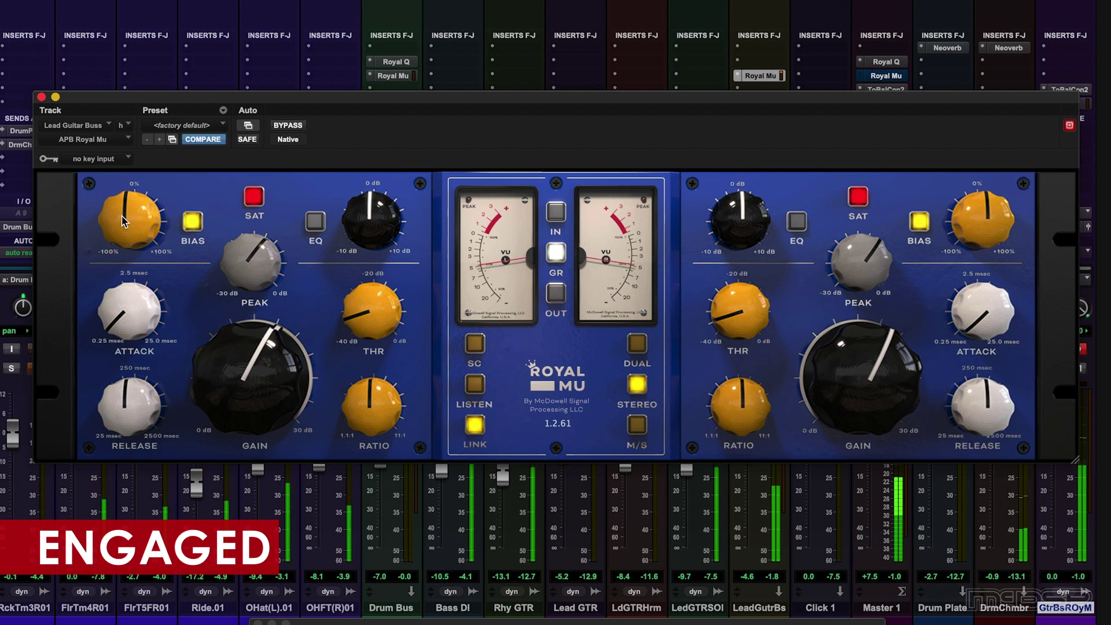
drag(123, 227, 124, 174)
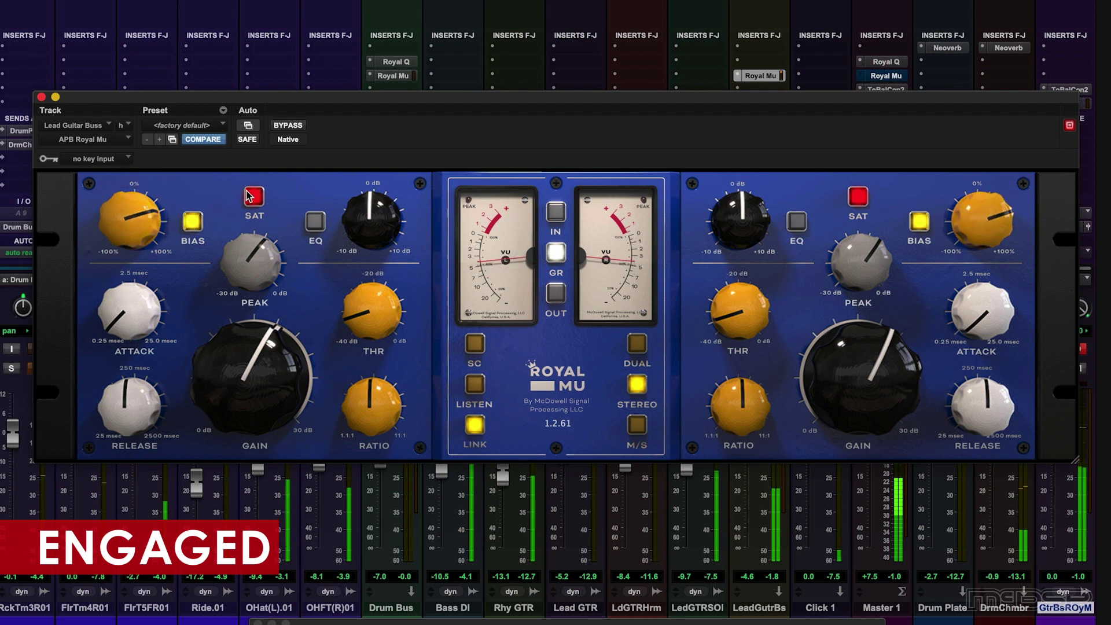
- Boost the lead guitar bus EQ to 2.5 dB and compare the result against bypass
drag(362, 217, 372, 191)
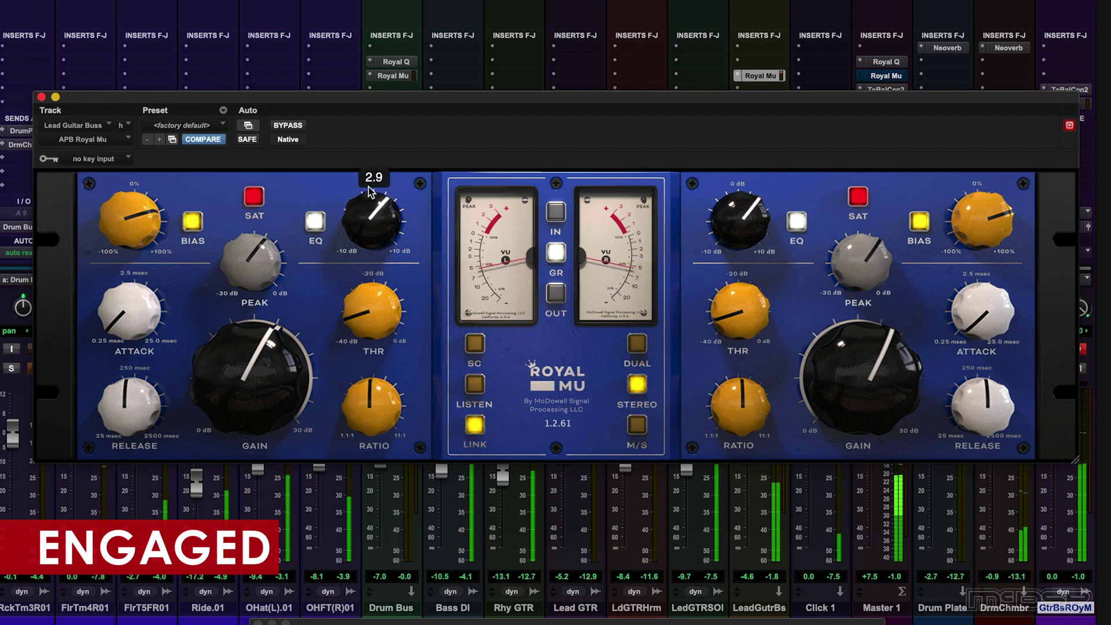
drag(371, 192, 371, 194)
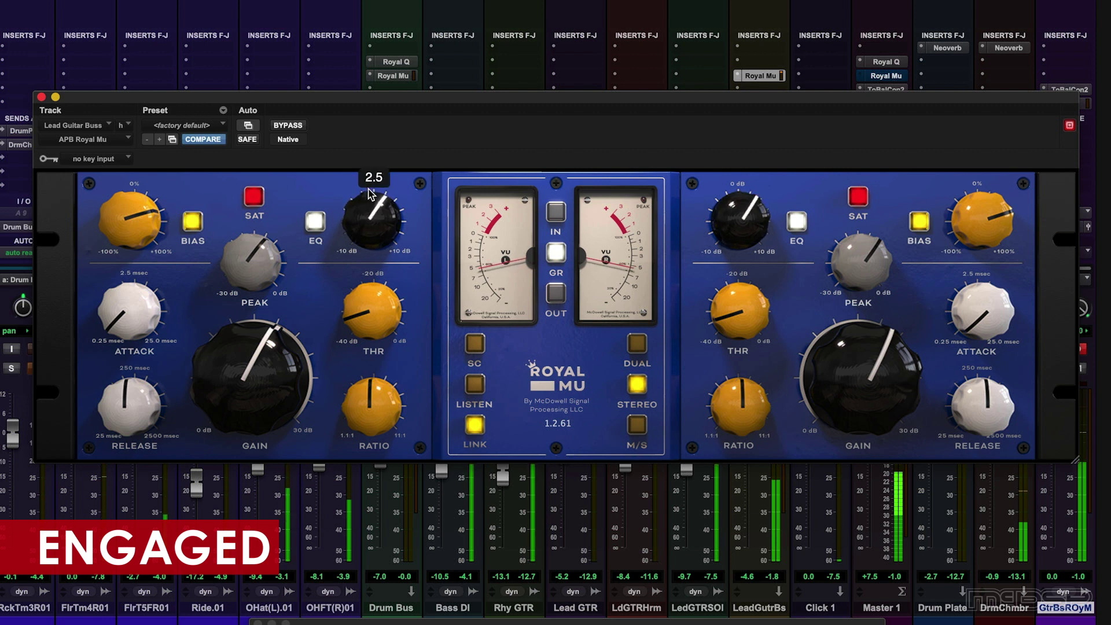
click(287, 126)
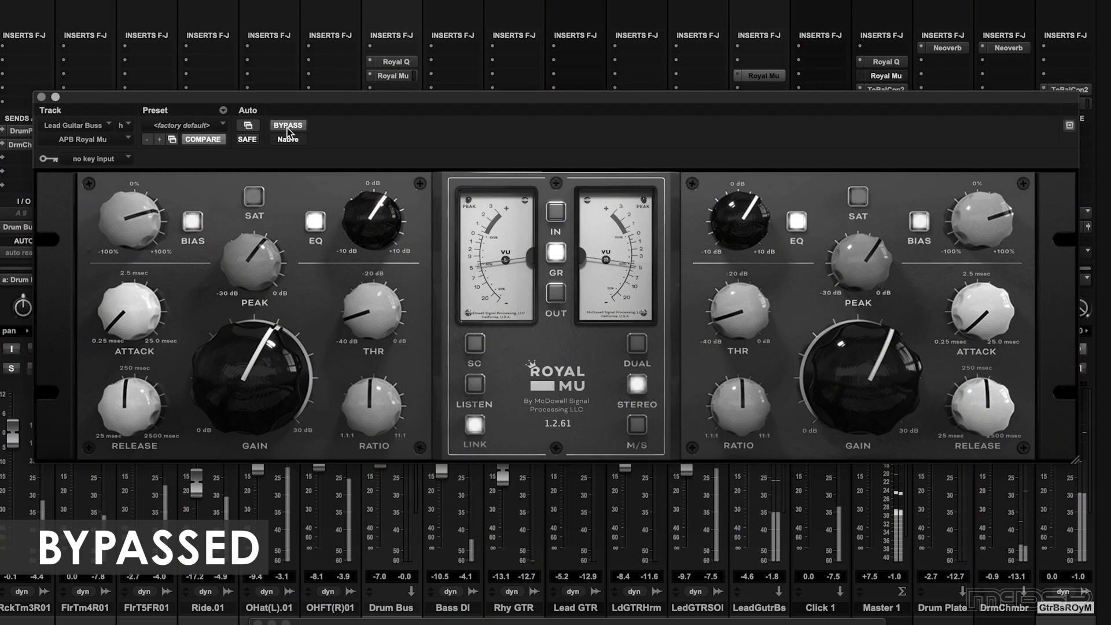
click(287, 126)
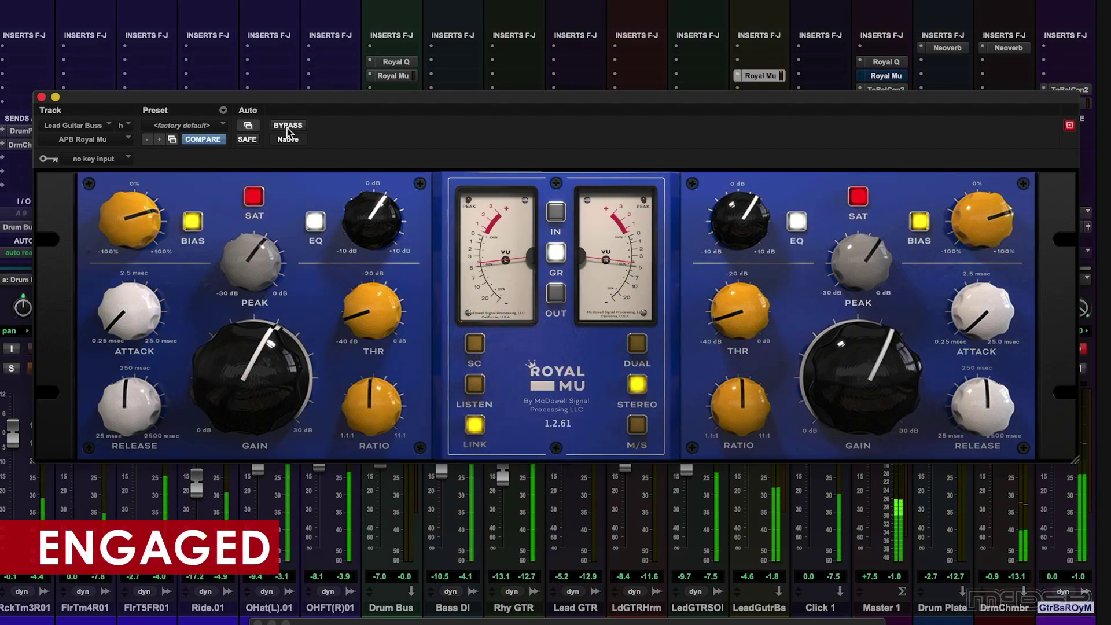
- Reduce the lead guitar bus compressor's gain to 16.3 dB and compare the level against bypass
scroll(239, 354, down, 3)
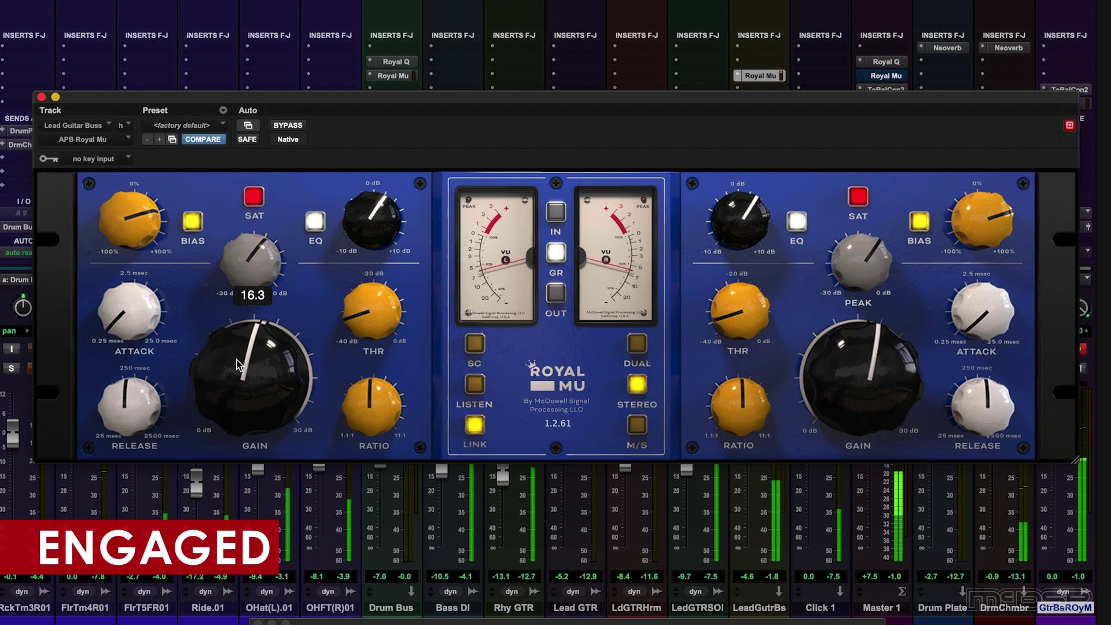
click(286, 126)
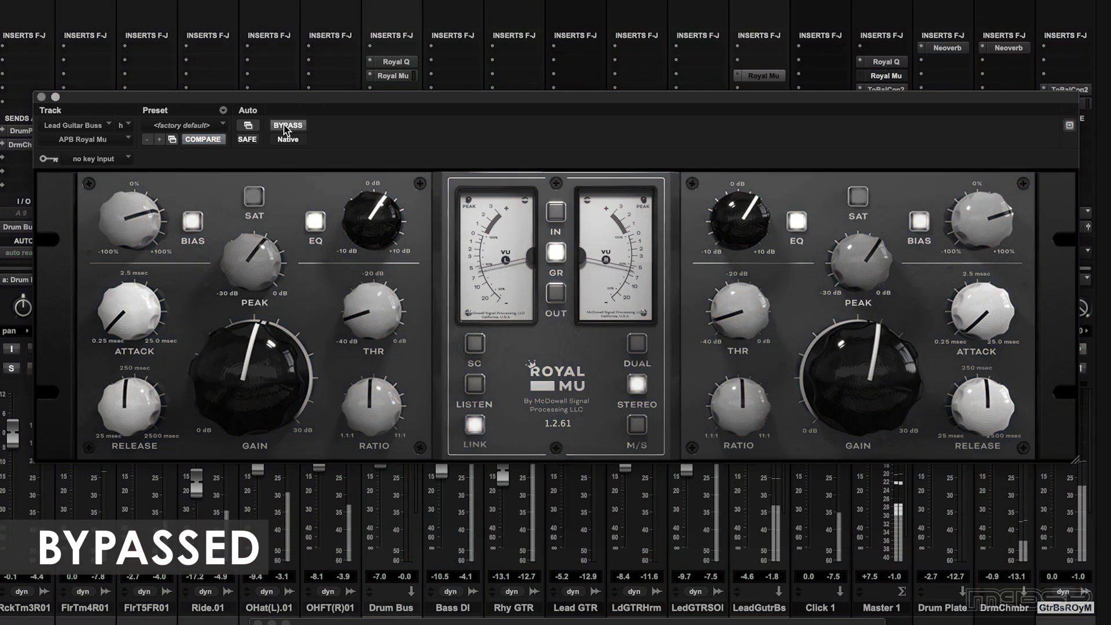
click(285, 126)
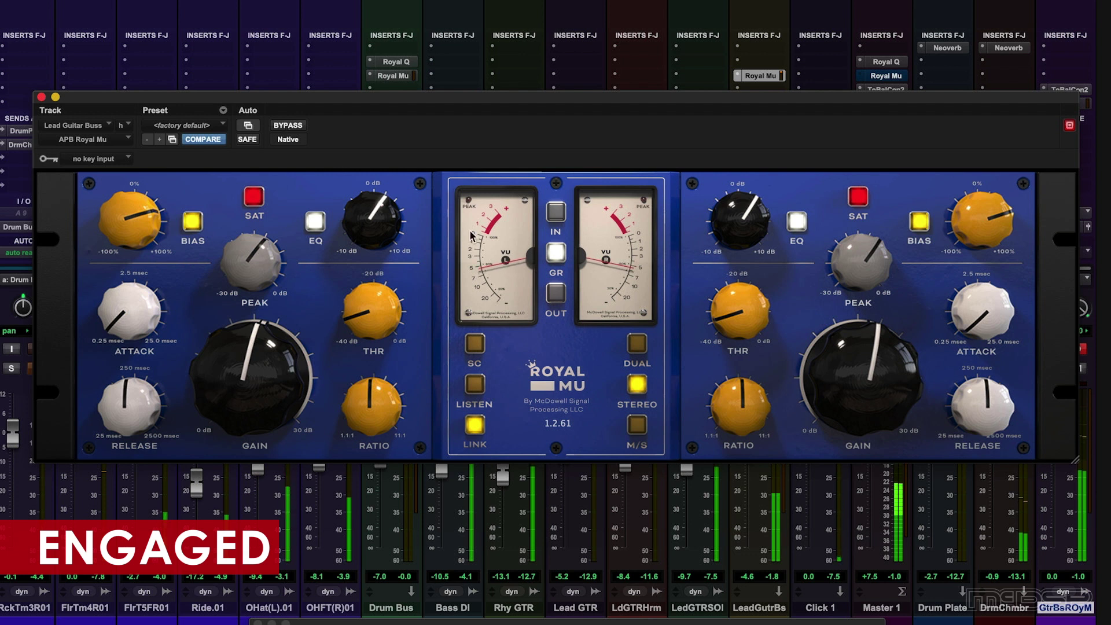
- Check the lead guitar bus output level on the meters and compare the sound with saturation off and on
click(552, 295)
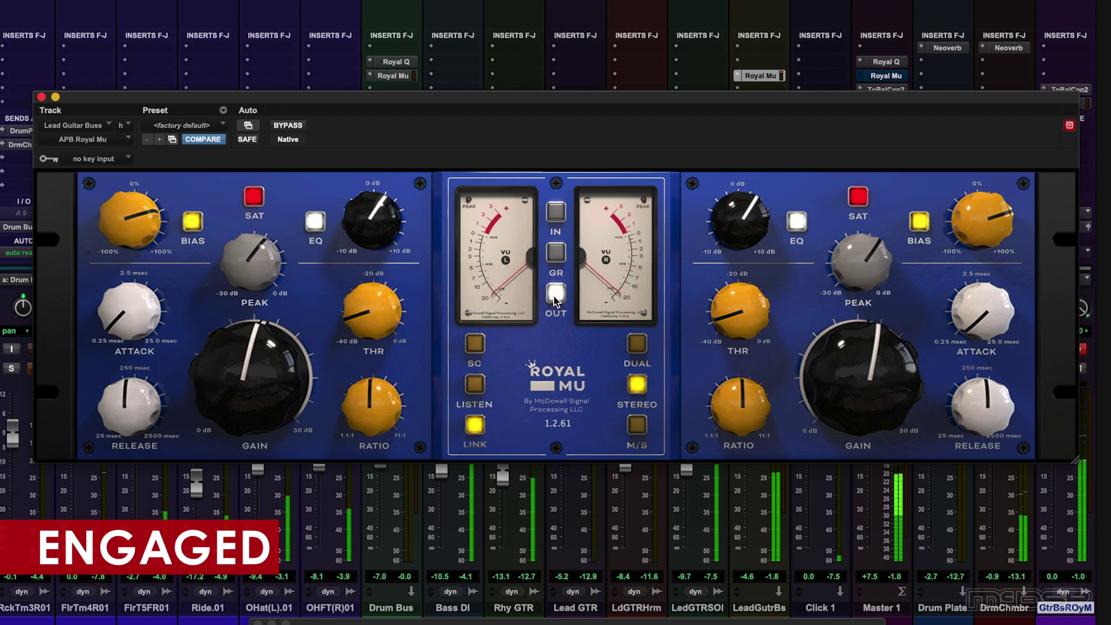
click(555, 255)
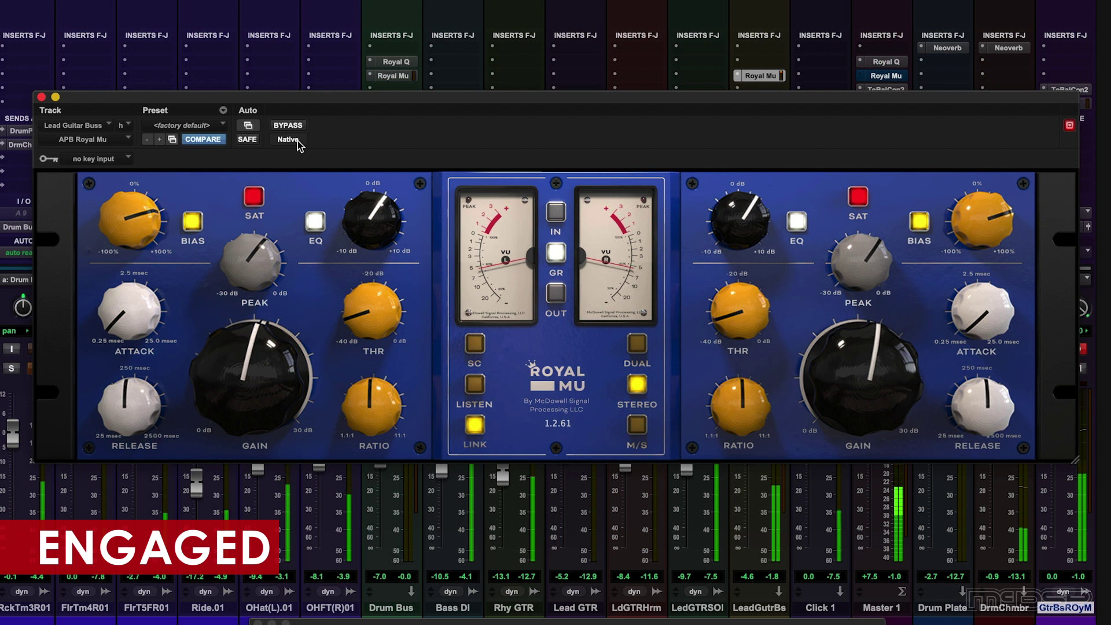
click(252, 200)
click(253, 198)
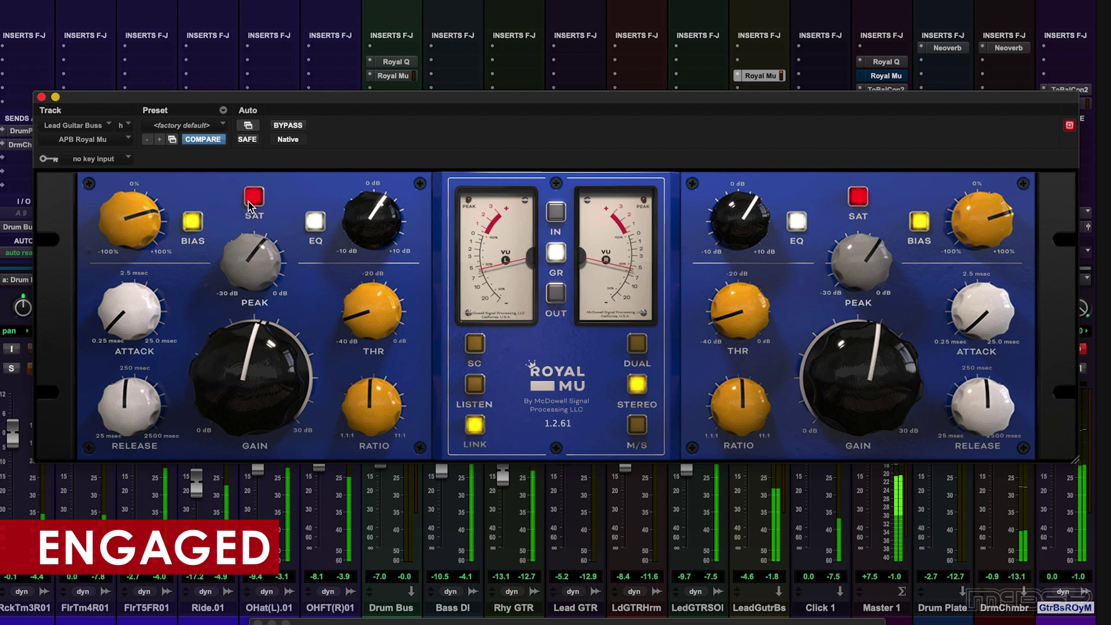
- Compare the lead guitar bus sound with the compressor's EQ off and on
click(316, 222)
click(316, 222)
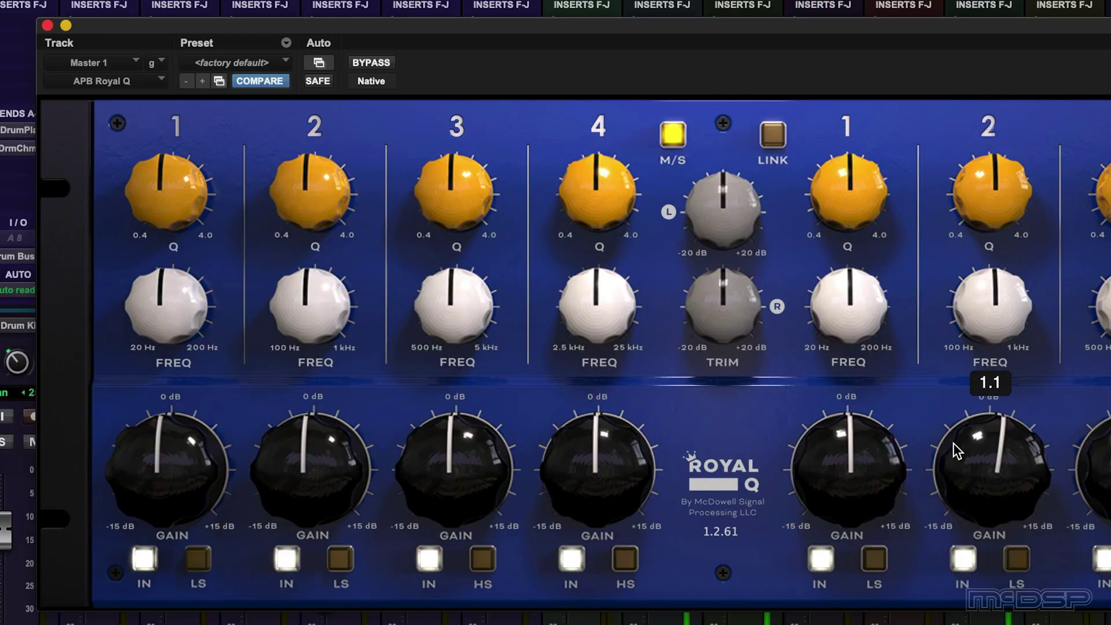
- Shape the master bus EQ in mid/side mode: trim side band 2's gain, cut side band 1 and raise mid band 4
drag(954, 443, 955, 451)
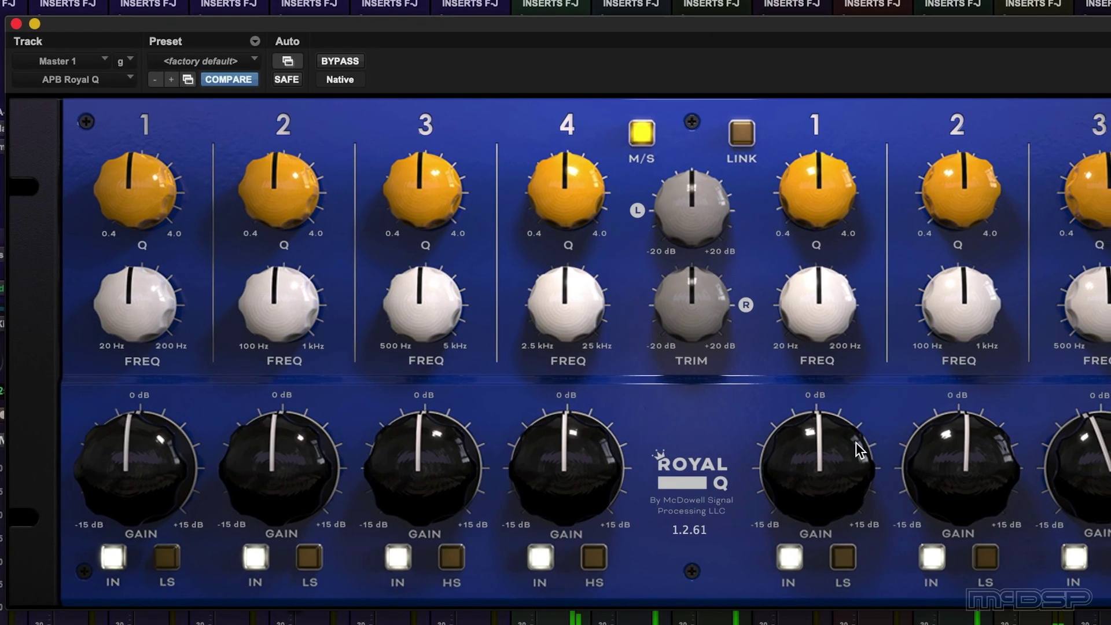
drag(861, 459, 790, 474)
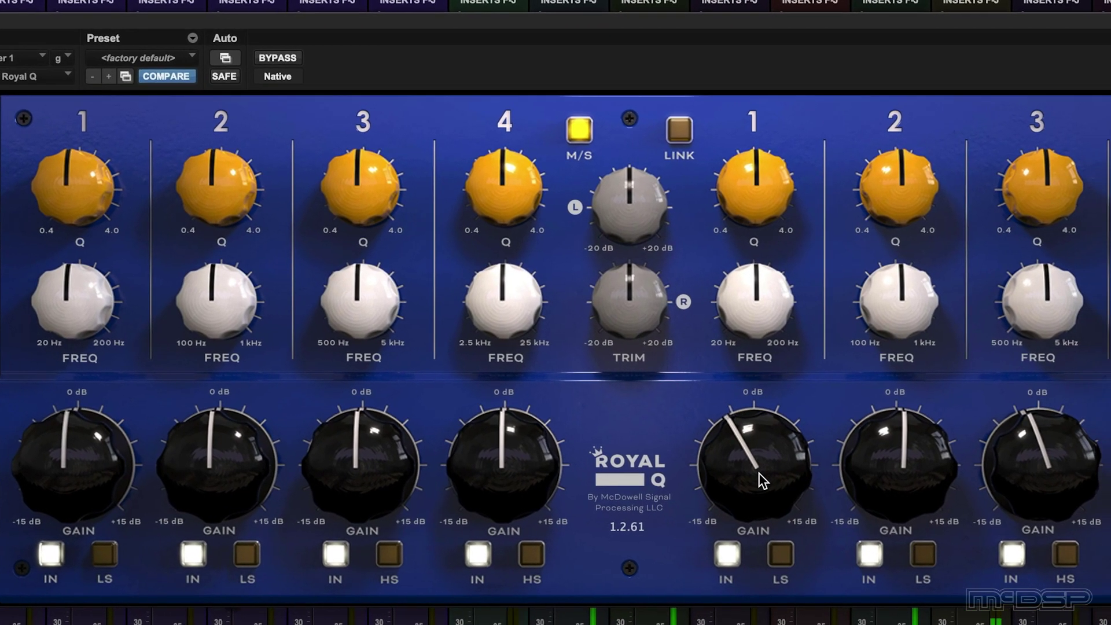
drag(517, 446, 519, 377)
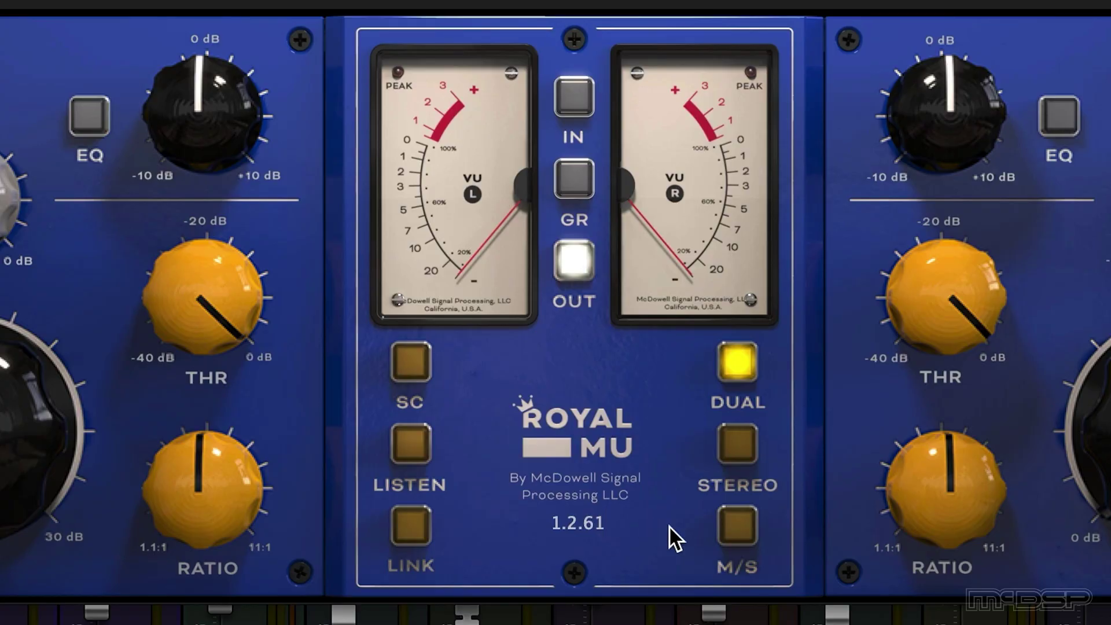
- Switch the master bus Royal Mu compressor to M/S mode and raise the mid channel's gain
click(738, 526)
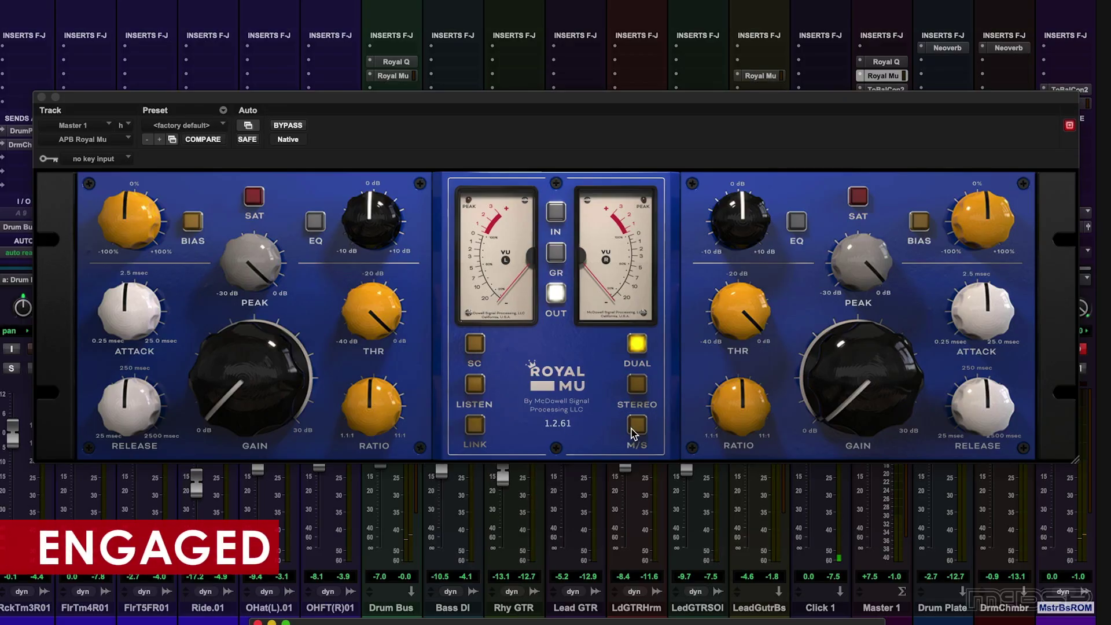
click(638, 427)
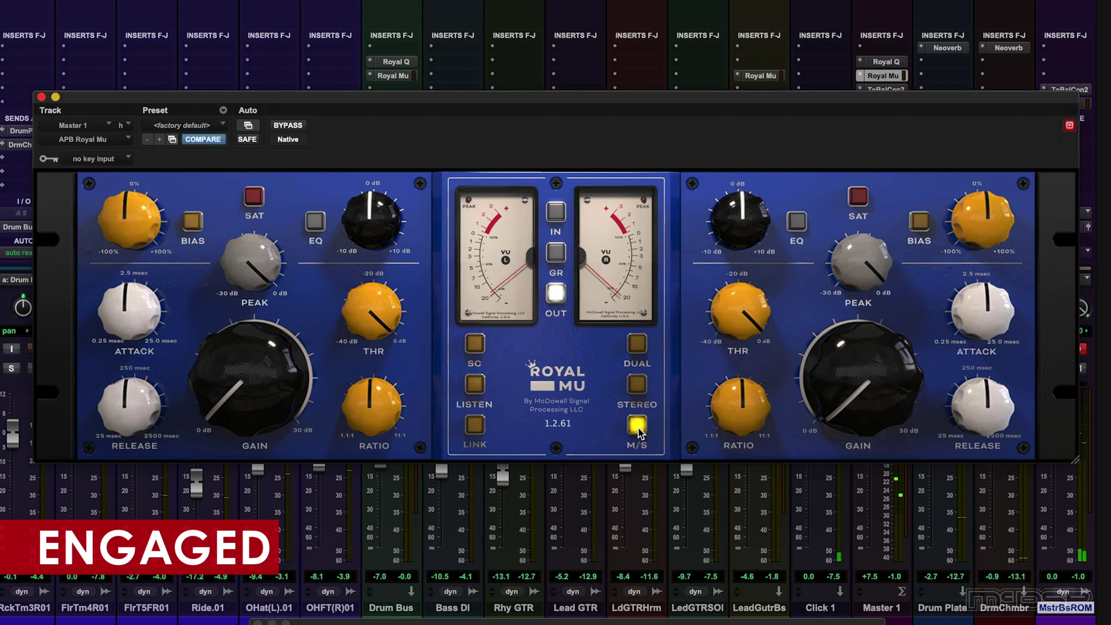
drag(233, 402, 232, 369)
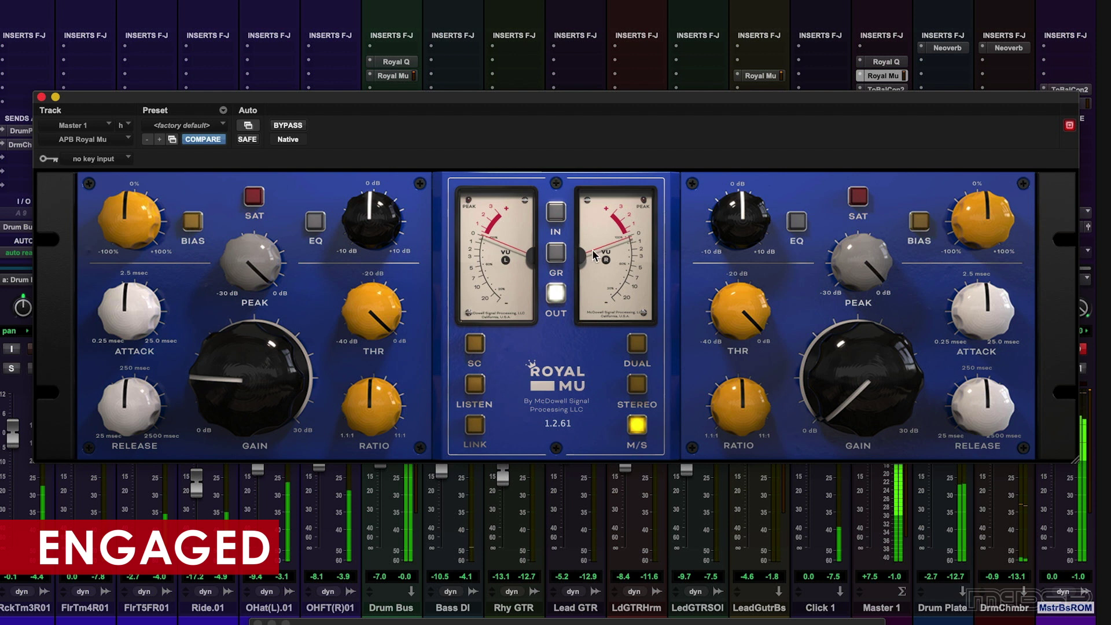
- Lower the mid channel's threshold while metering gain reduction, enable its bias at about -46% and shorten its attack
click(558, 253)
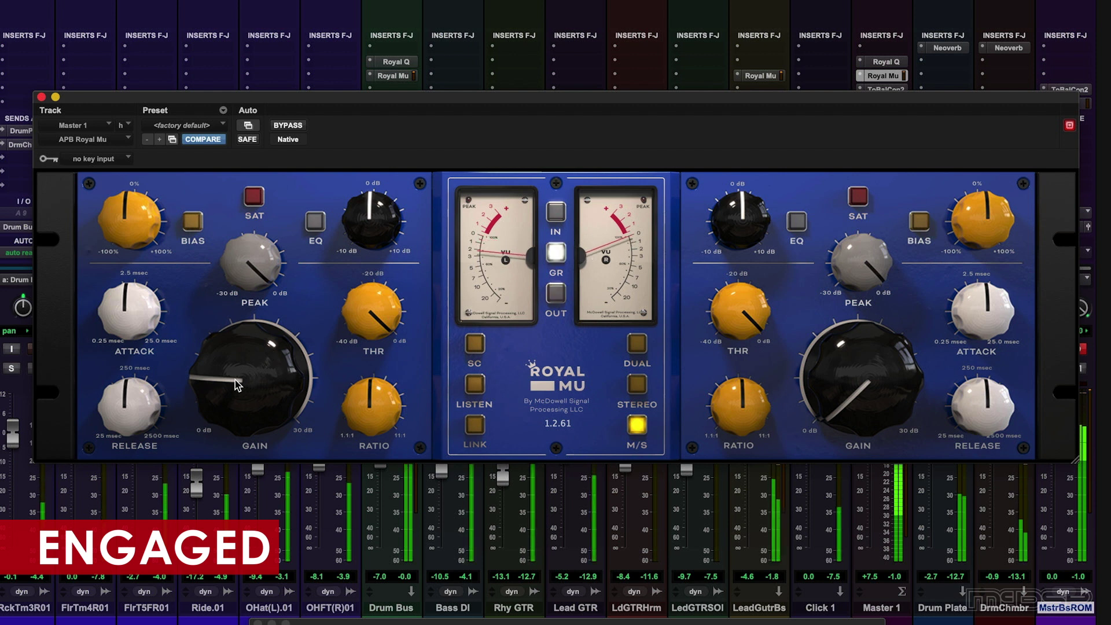
drag(373, 312, 367, 388)
click(193, 221)
drag(124, 222, 118, 254)
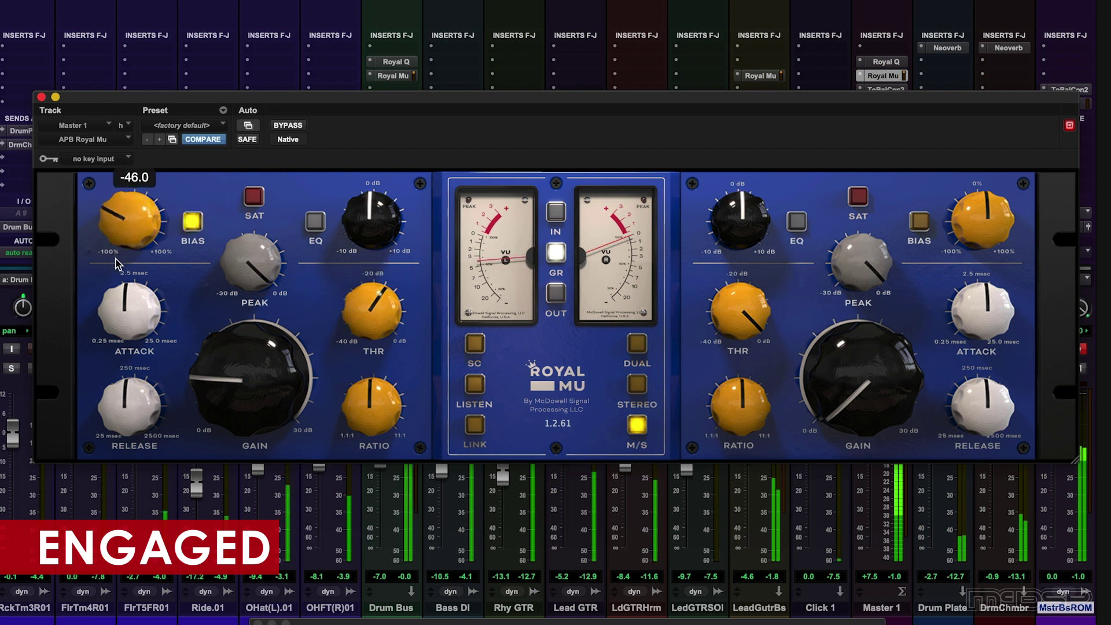
drag(114, 318, 116, 353)
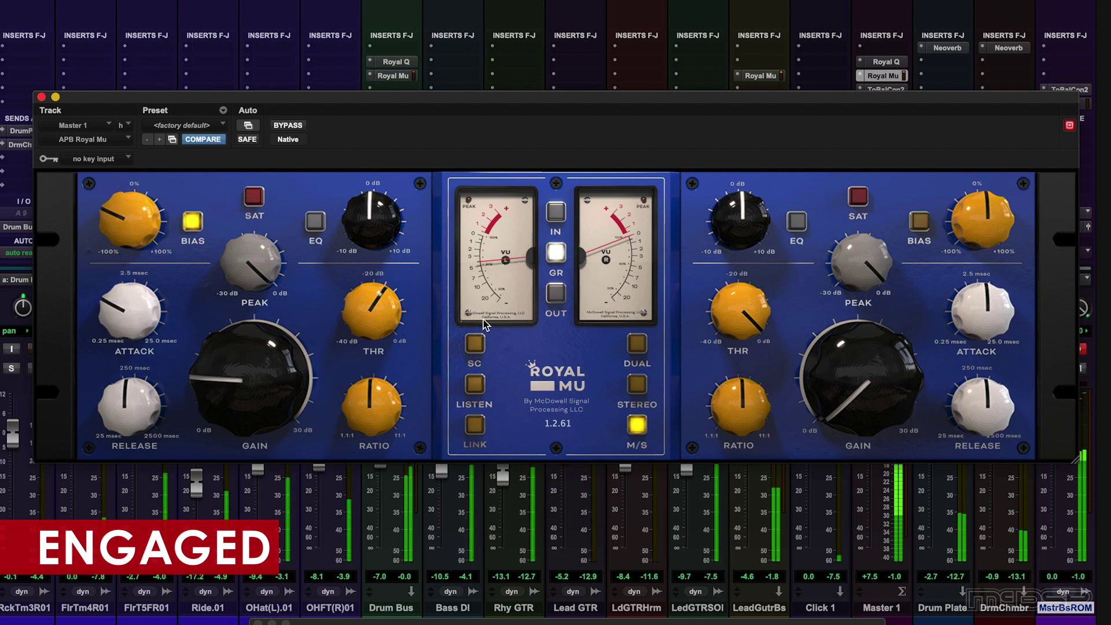
- Raise the side channel's gain, lower its threshold below -20 dB, and enable its EQ with a moderate boost
drag(832, 382, 832, 336)
drag(741, 309, 770, 468)
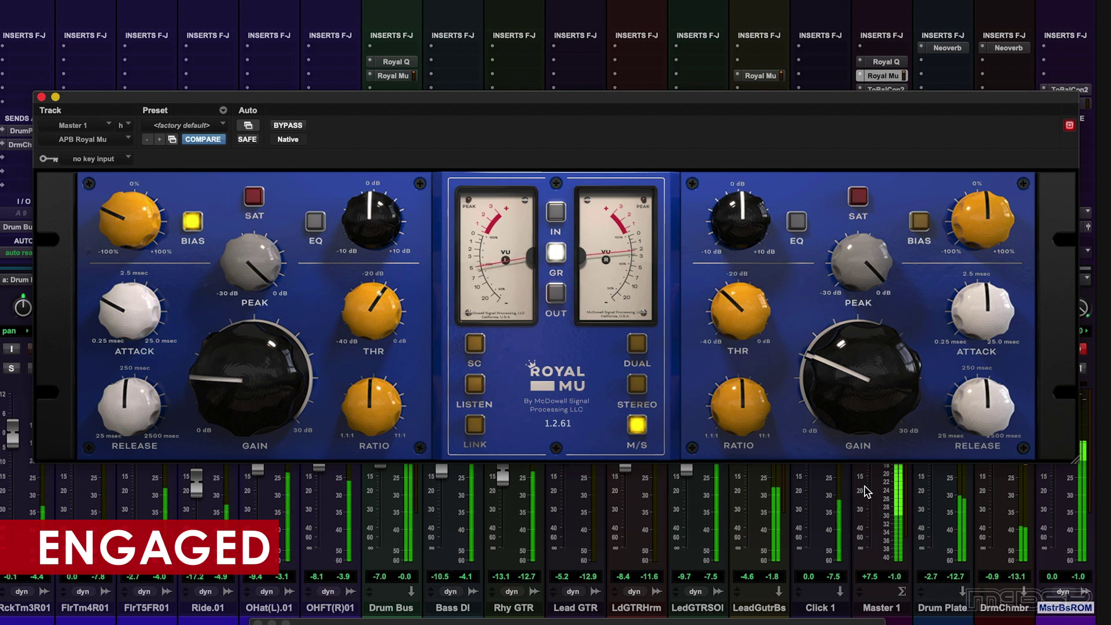
click(796, 221)
drag(752, 225, 746, 204)
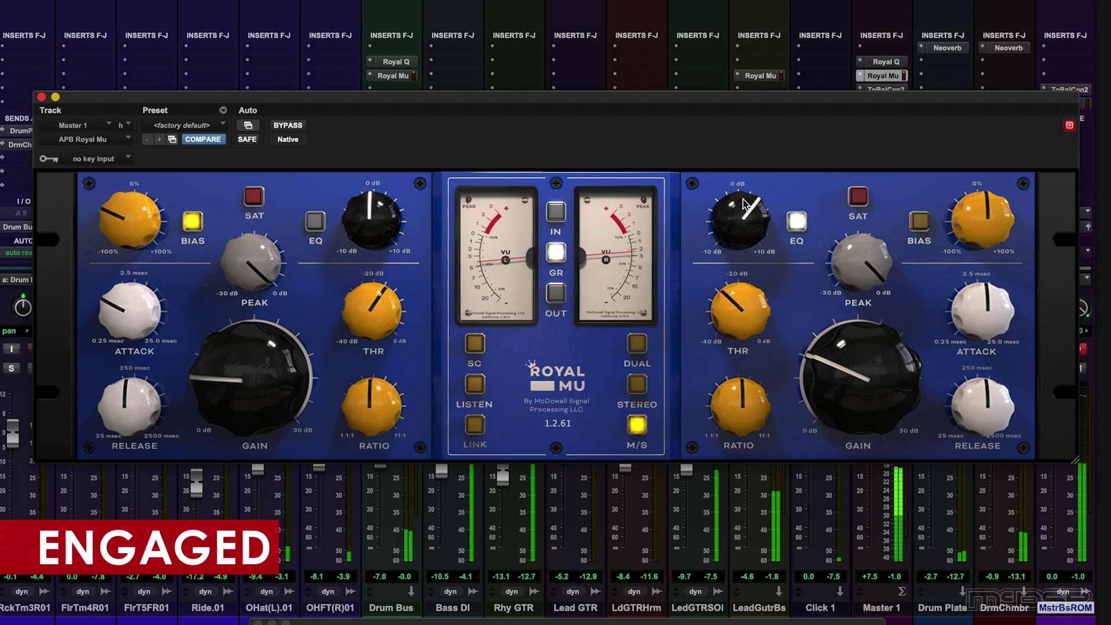
- Enable saturation on the side and mid channels, and enable the side channel's bias well into the positive range
click(858, 198)
click(922, 223)
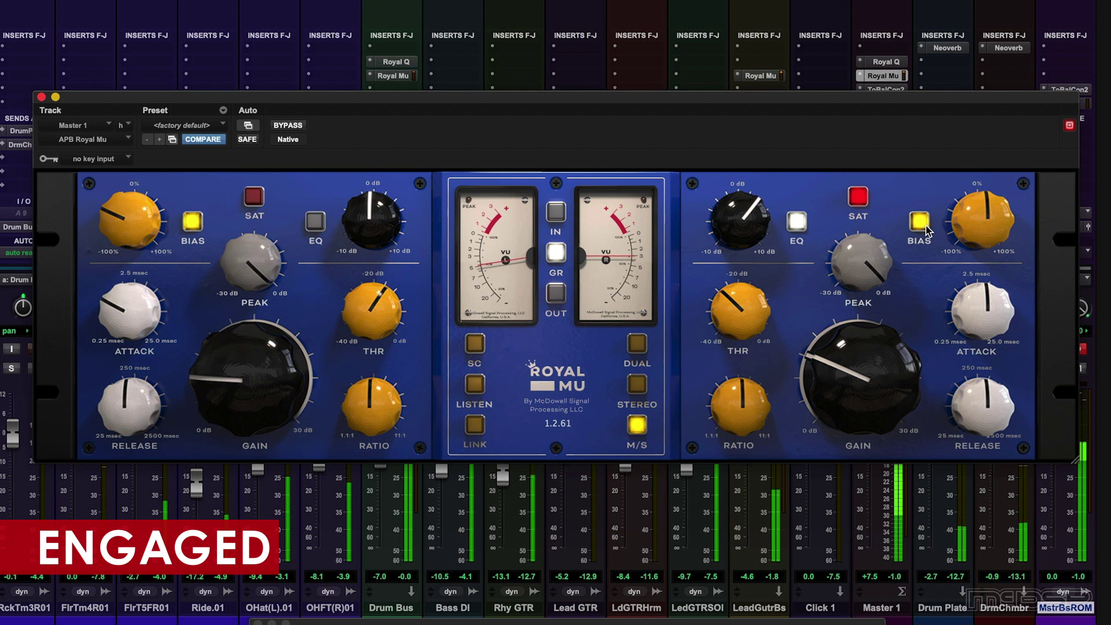
drag(990, 223, 985, 169)
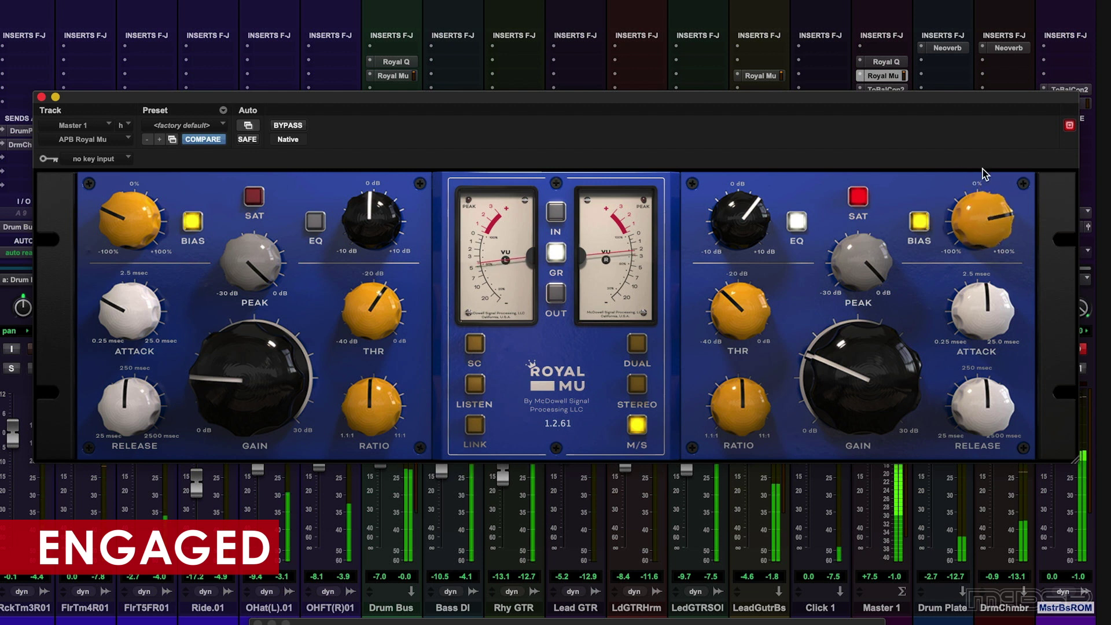
click(254, 207)
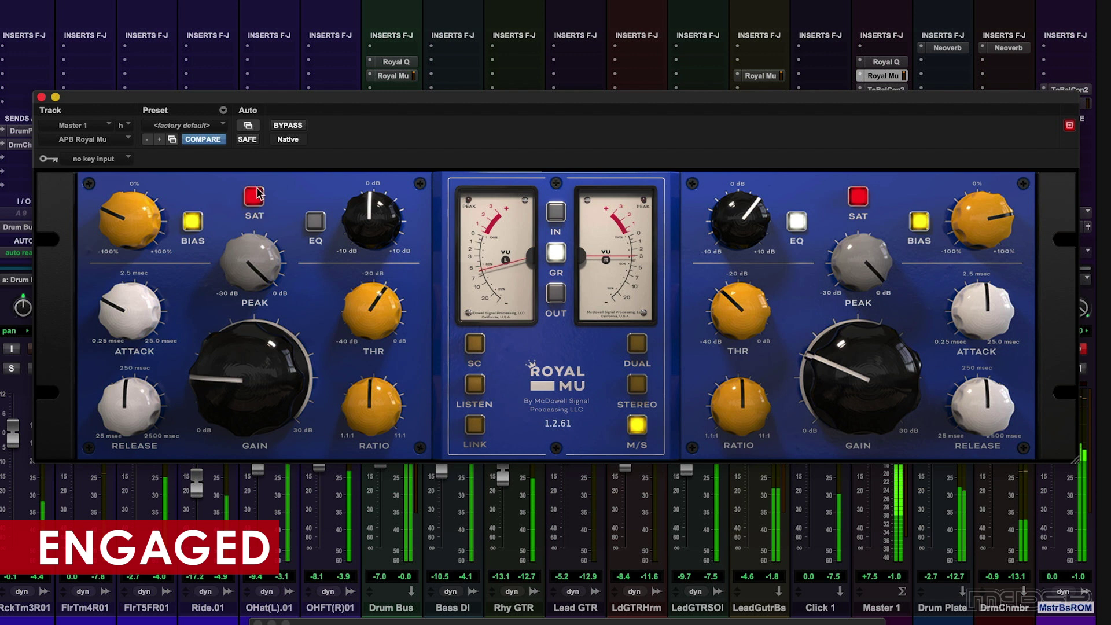
- Compare the master bus mid/side compression against bypass twice, leaving the compressor engaged
click(286, 128)
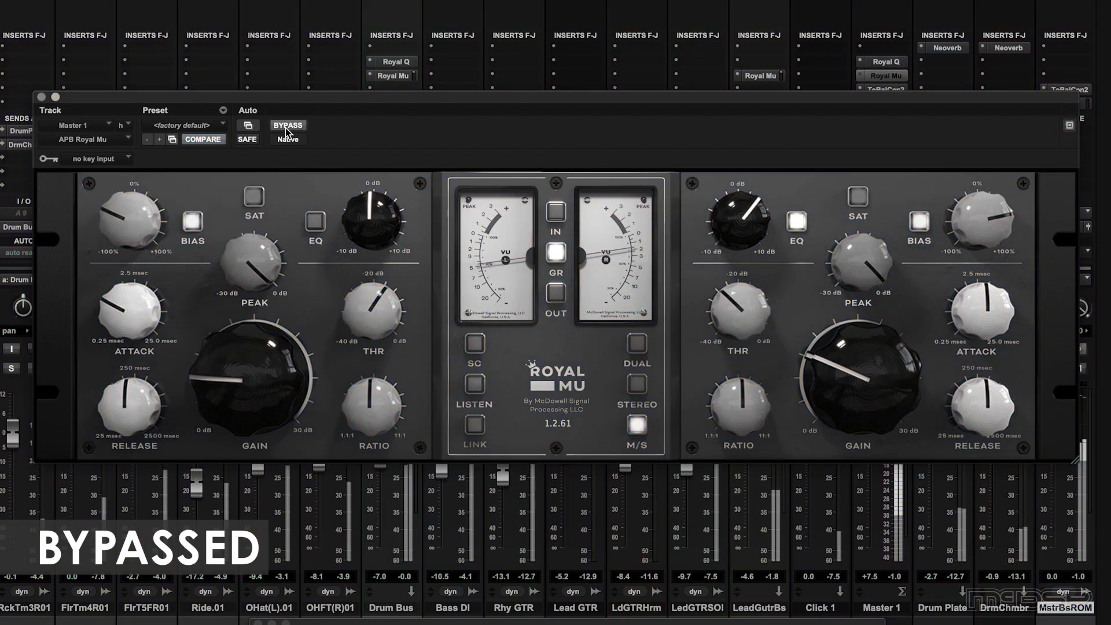
click(284, 128)
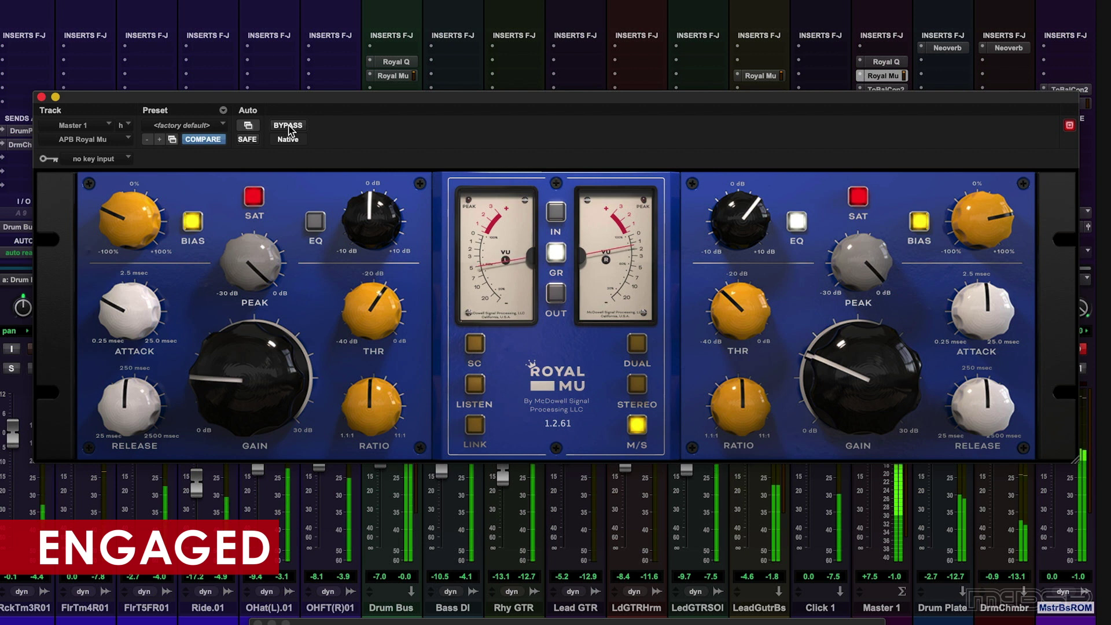
click(287, 127)
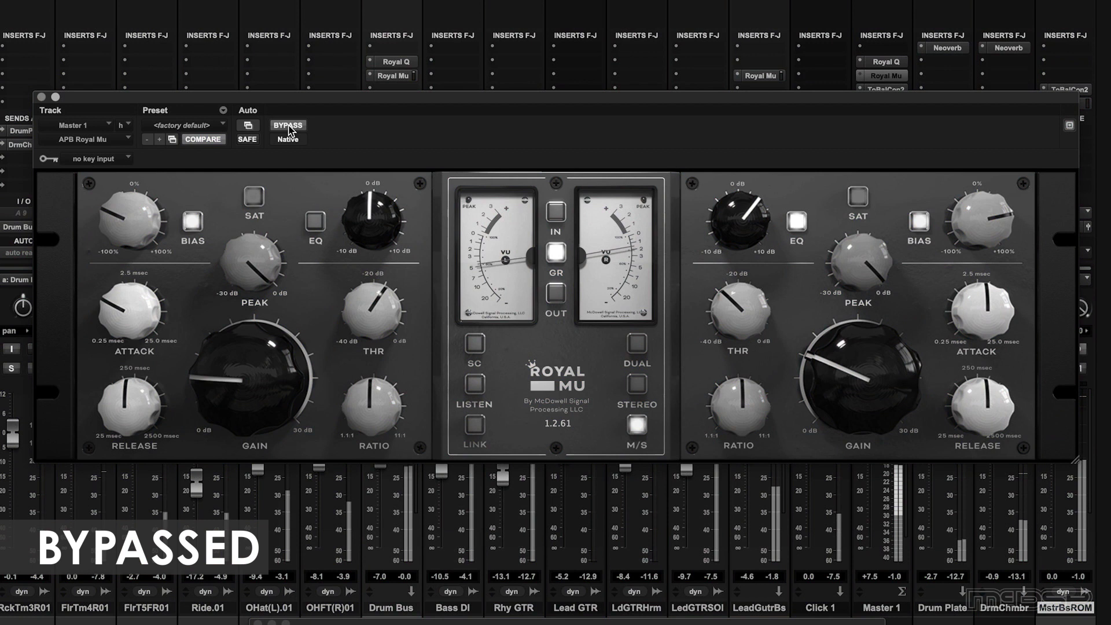
click(288, 127)
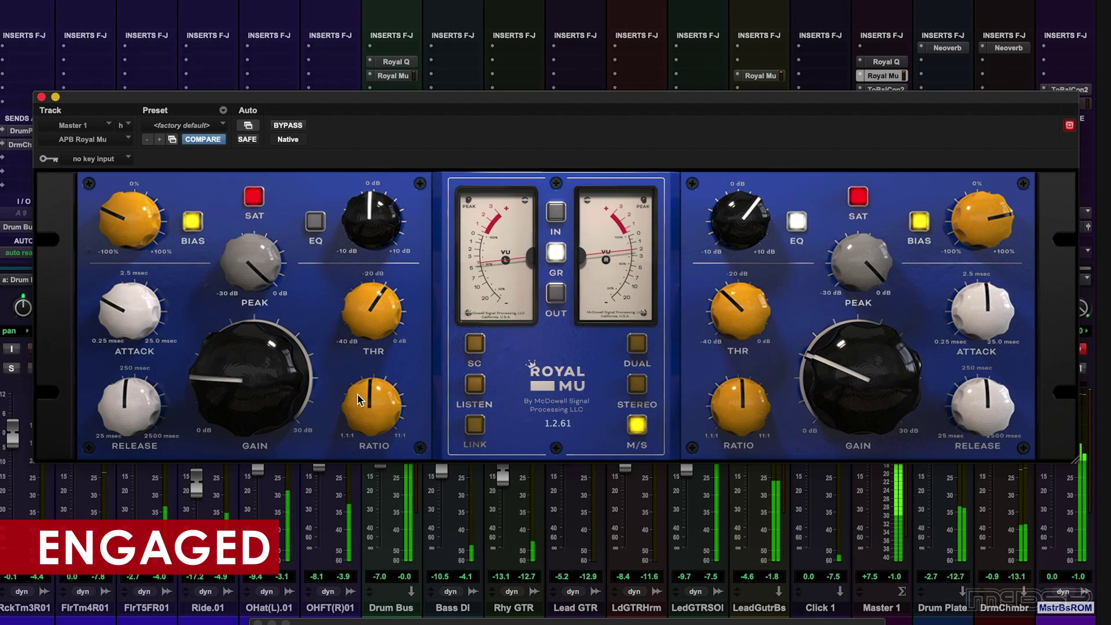
- Raise the mid channel's ratio slightly and check the output level and gain reduction on the meters
drag(360, 394, 361, 380)
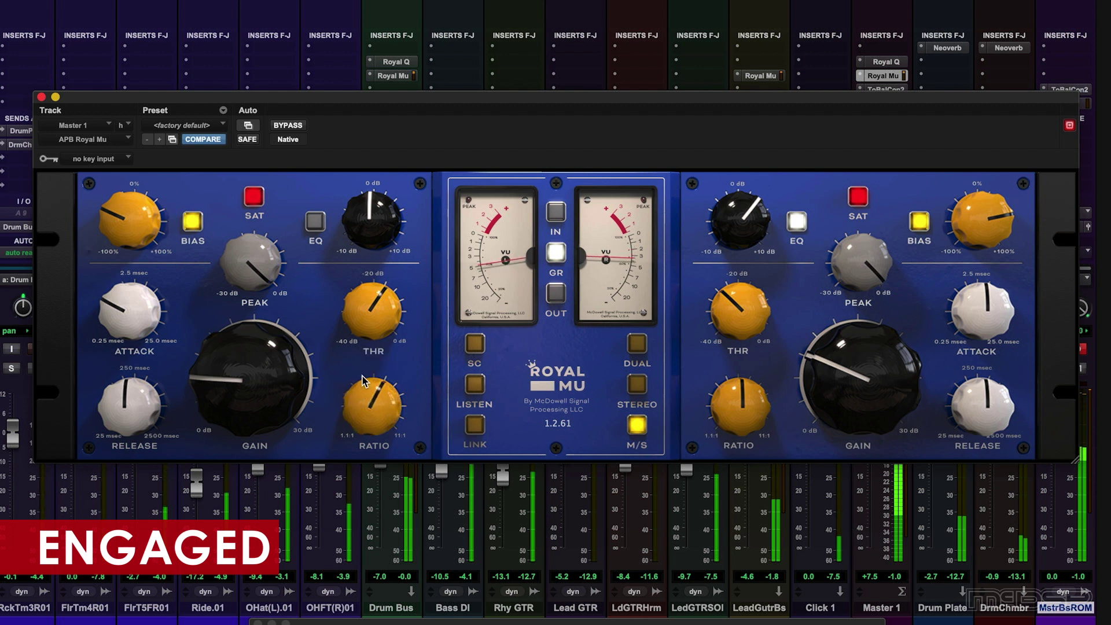
click(555, 294)
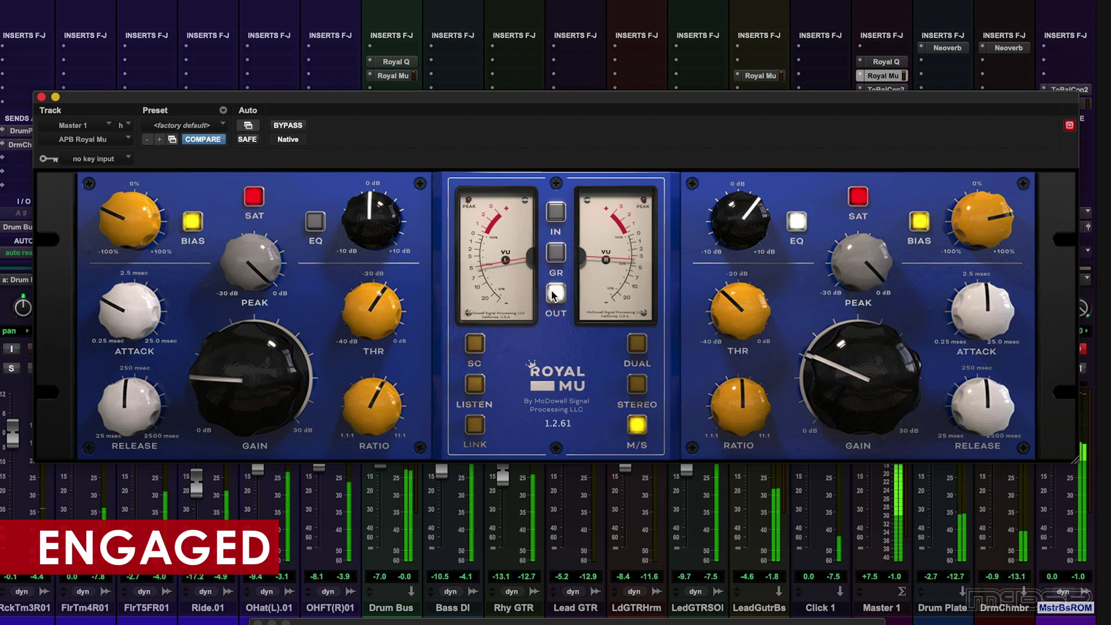
click(556, 254)
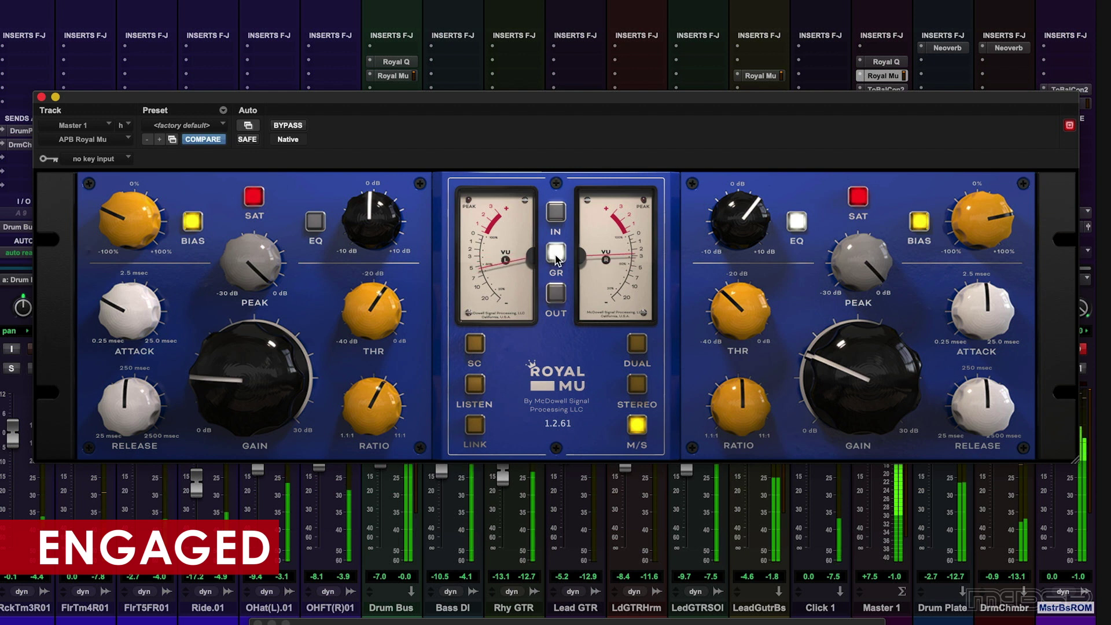